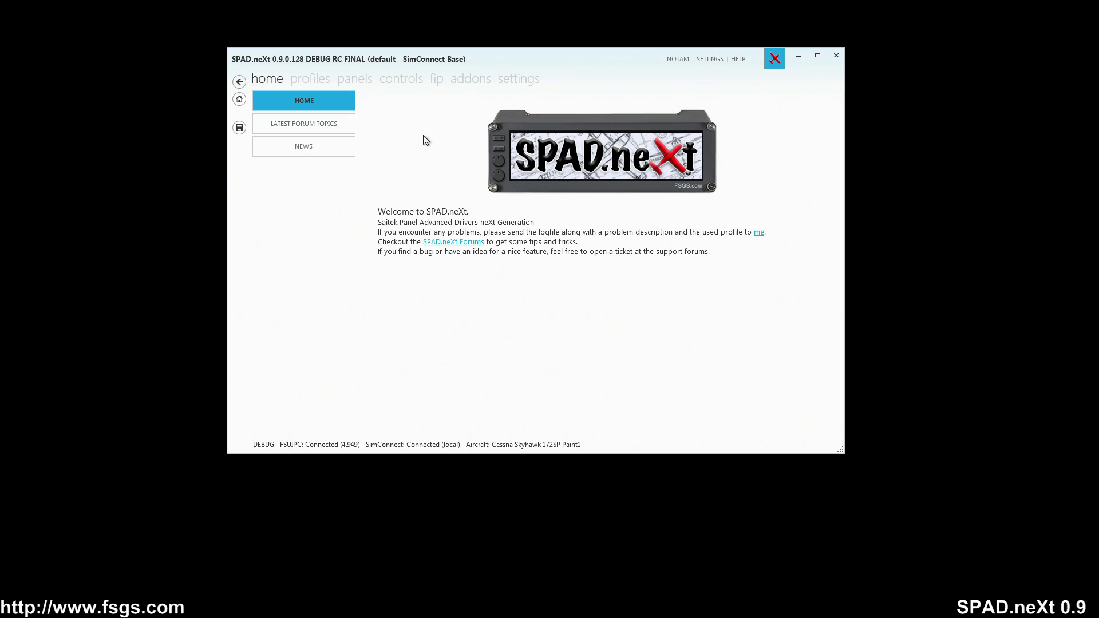
# Step: Inspect the display value event of the IAS selector position on the Multi Panel without changing it
pyautogui.click(356, 80)
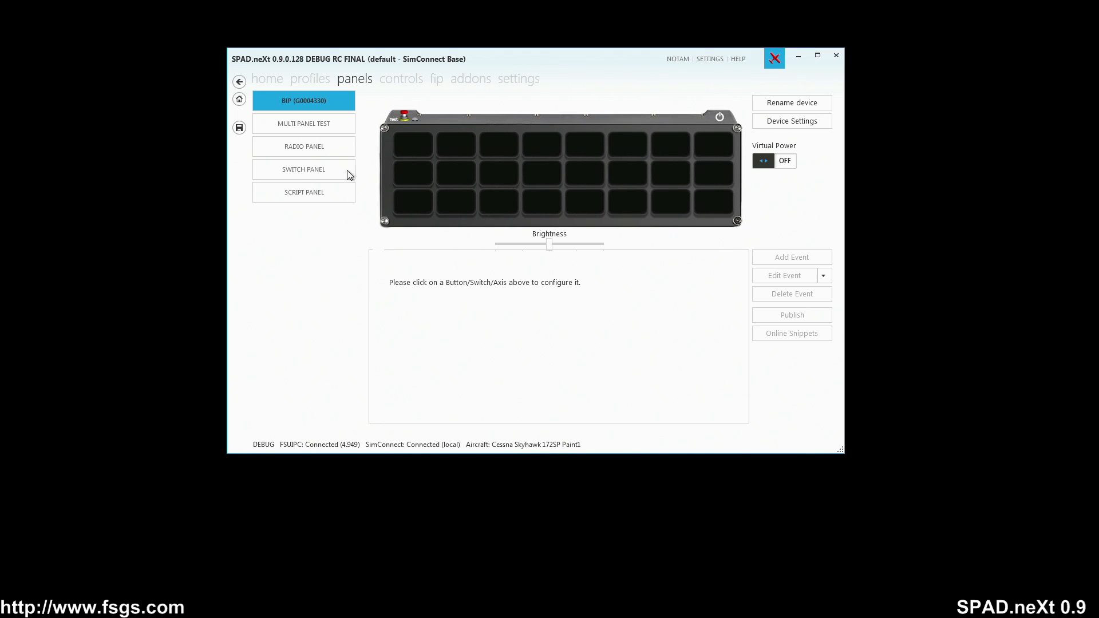
pyautogui.click(314, 127)
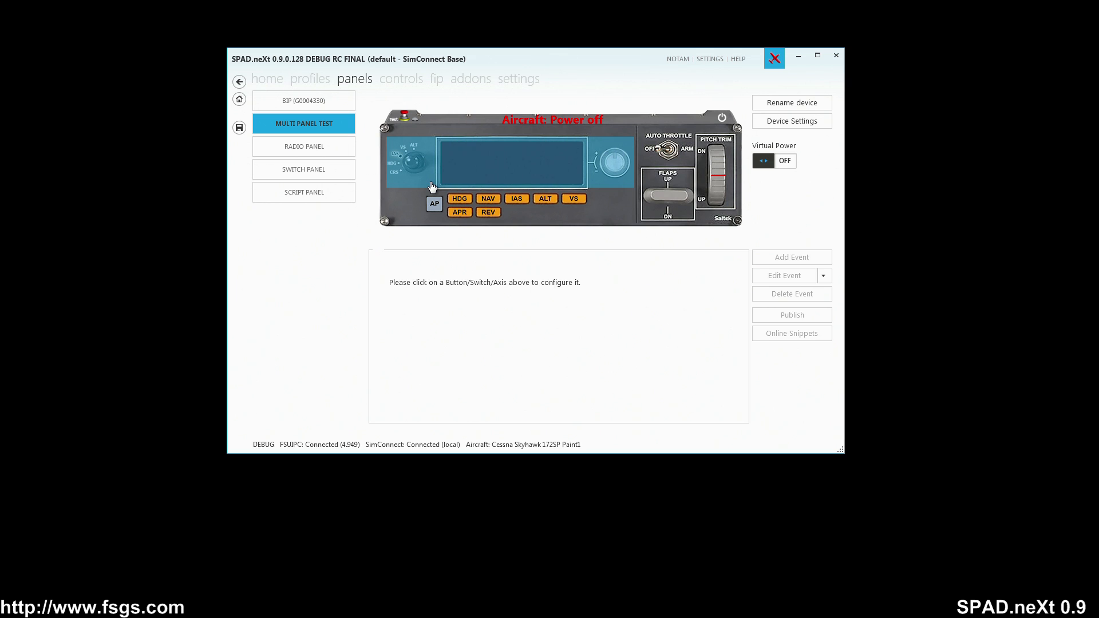
pyautogui.doubleClick(484, 166)
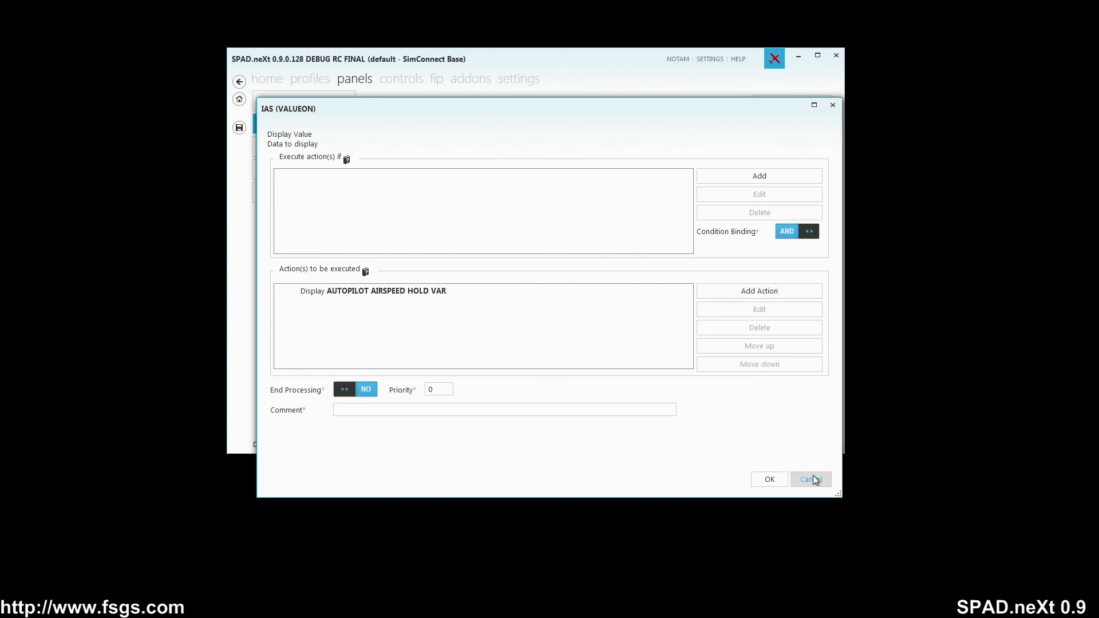
pyautogui.click(810, 479)
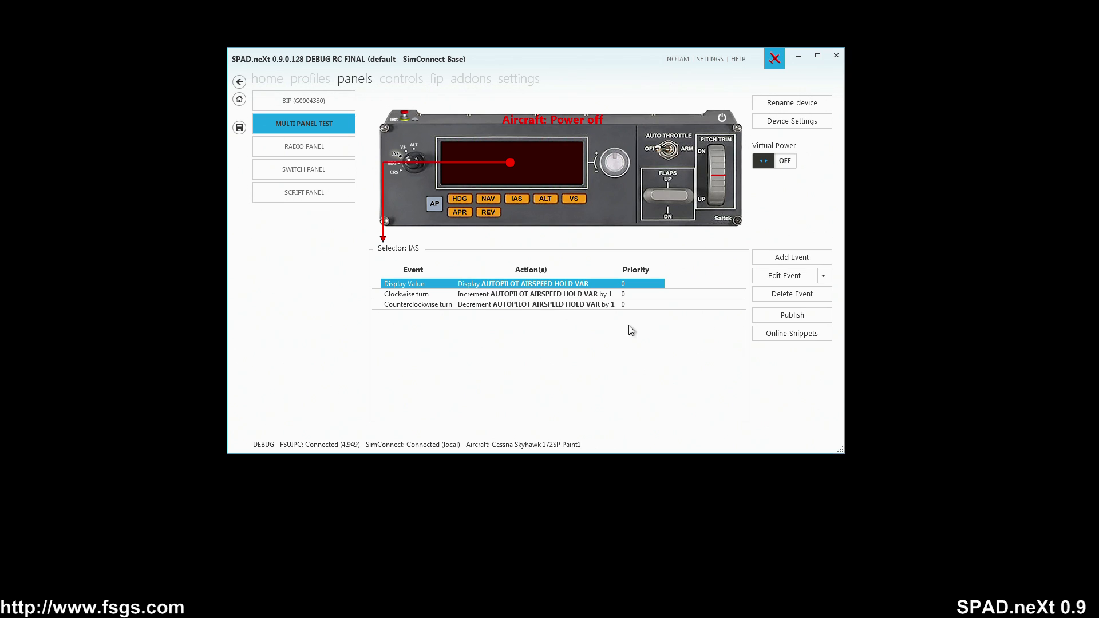
# Step: Delete the Multi Panel's power configuration events
pyautogui.click(721, 121)
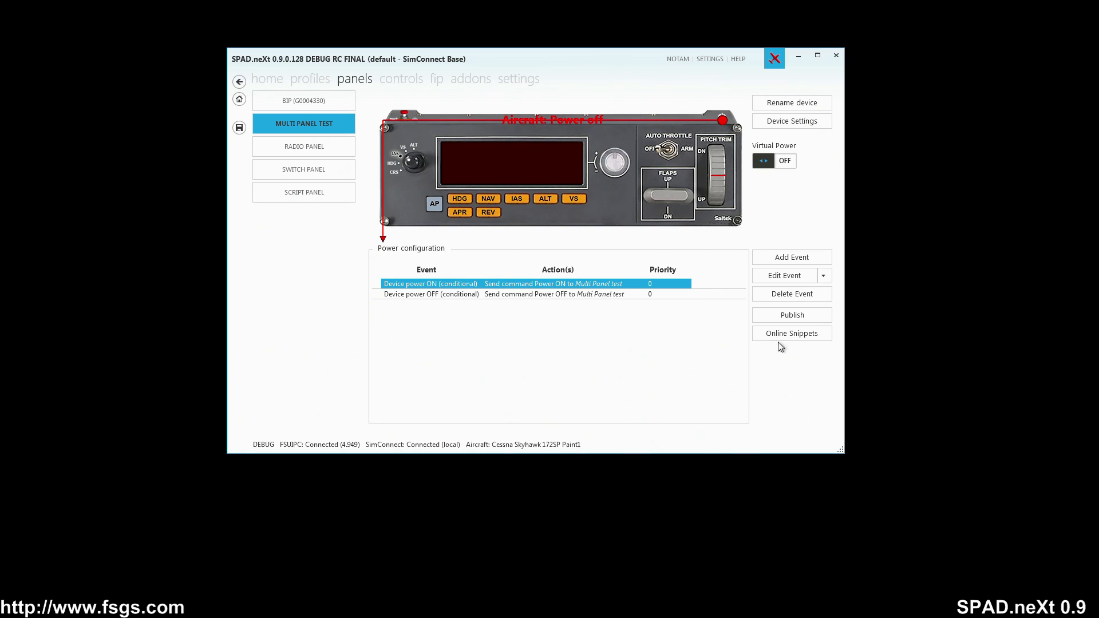
pyautogui.click(773, 291)
pyautogui.click(780, 294)
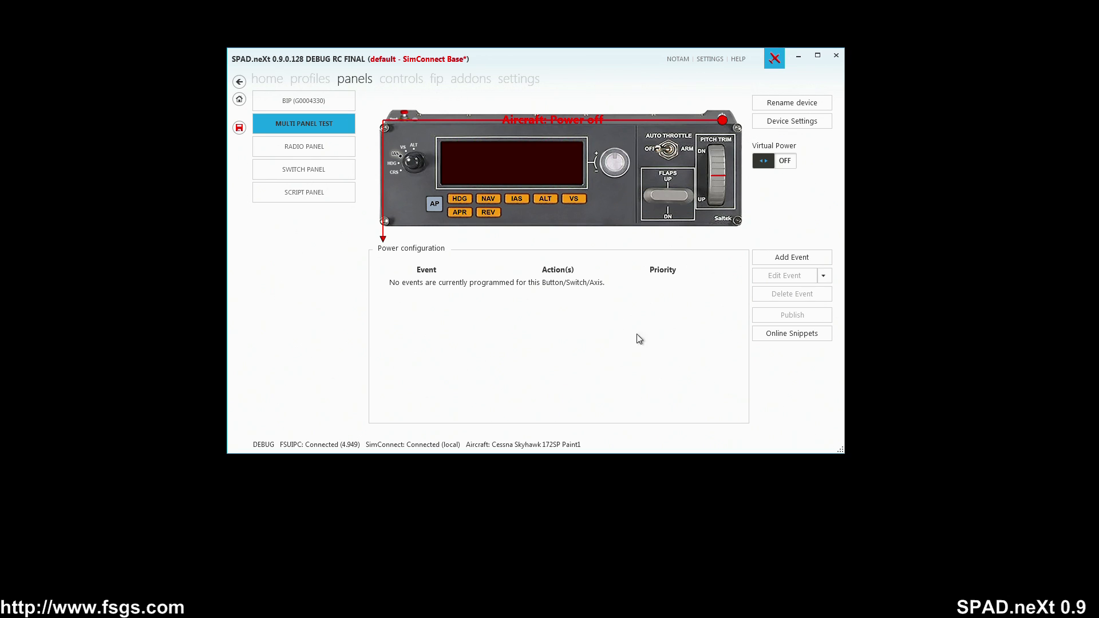
# Step: Open the online snippets and filter the providers to SIMCONNECT only, keeping AIRCRAFT_ONLYCURRENT checked
pyautogui.click(781, 339)
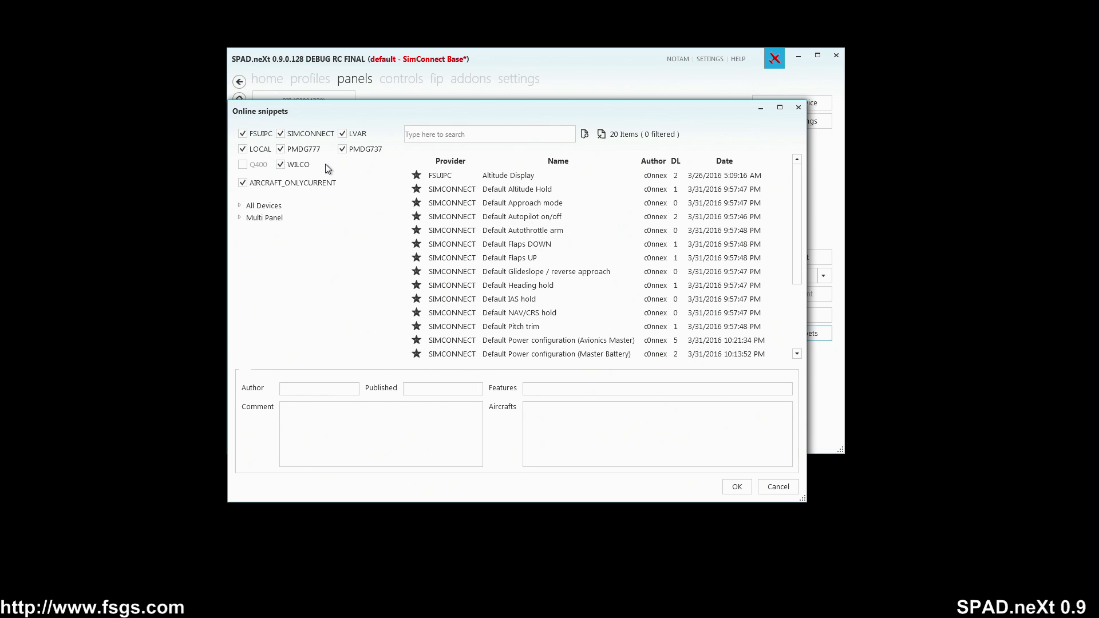
pyautogui.click(255, 134)
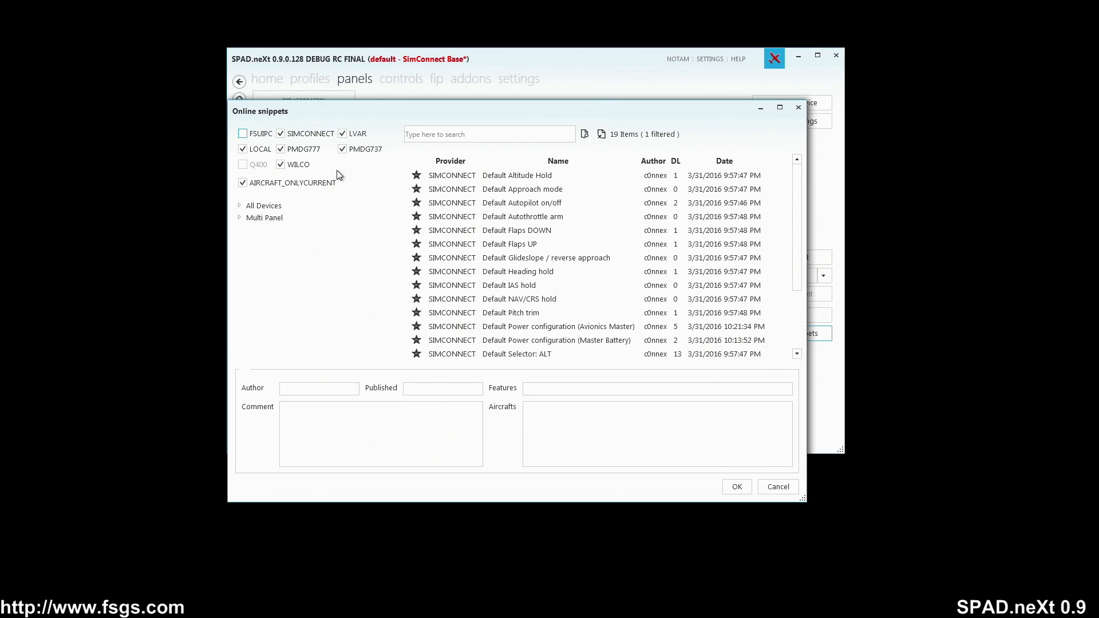
pyautogui.click(347, 133)
pyautogui.click(259, 149)
pyautogui.click(314, 152)
pyautogui.click(354, 149)
pyautogui.click(281, 164)
pyautogui.click(296, 183)
pyautogui.click(297, 185)
# Step: Narrow the snippet list to the All Devices power configuration category
pyautogui.click(240, 217)
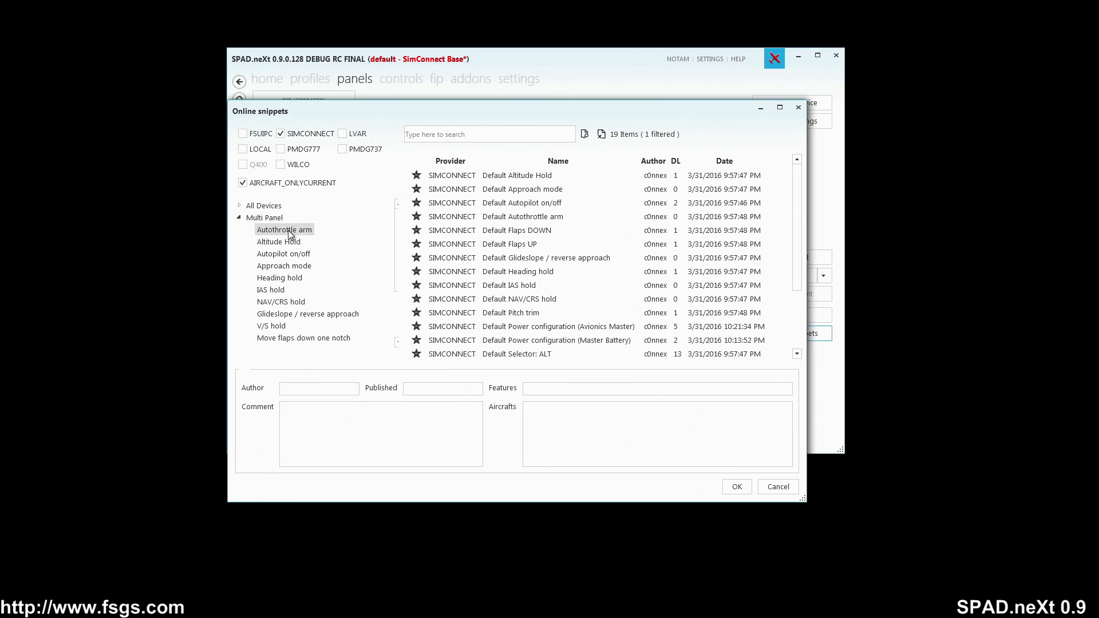
pyautogui.scroll(-3, 296, 327)
pyautogui.scroll(3, 298, 329)
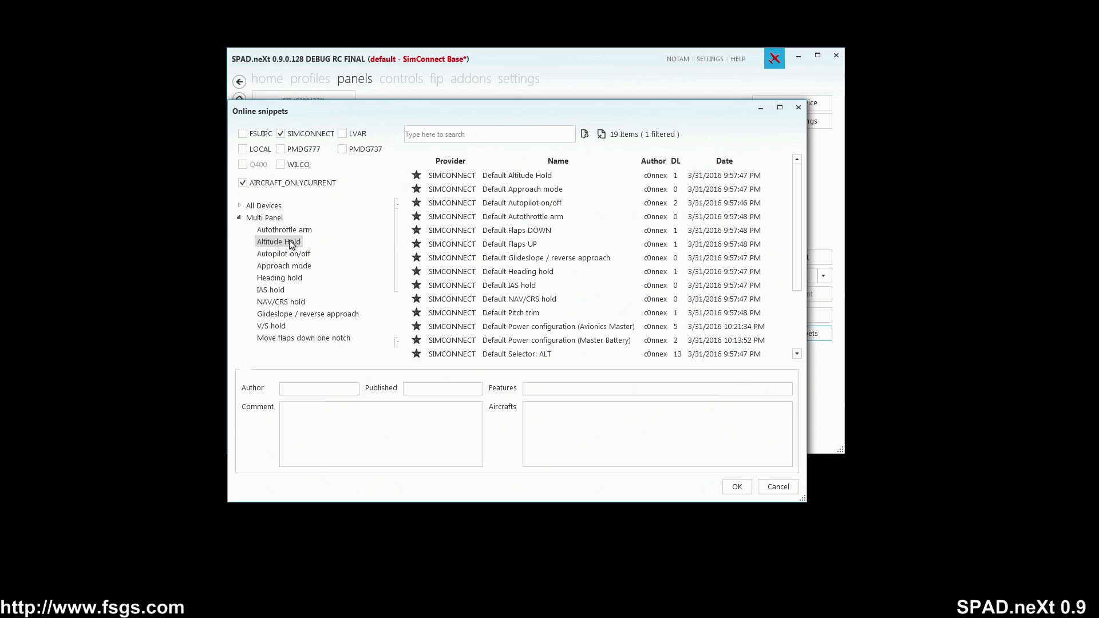
pyautogui.click(240, 205)
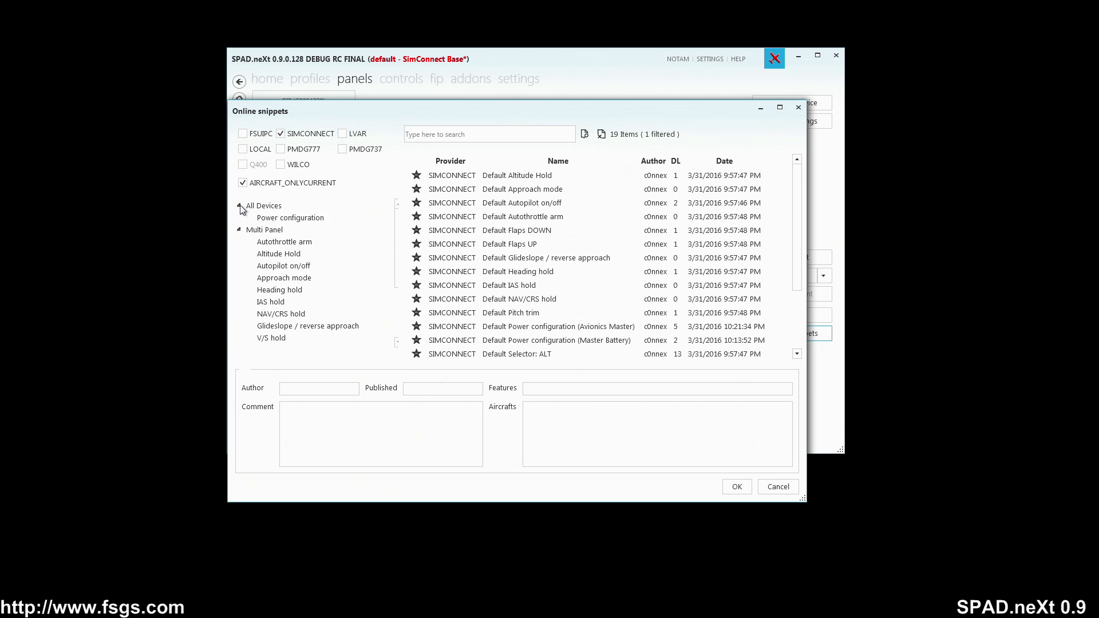
pyautogui.click(290, 217)
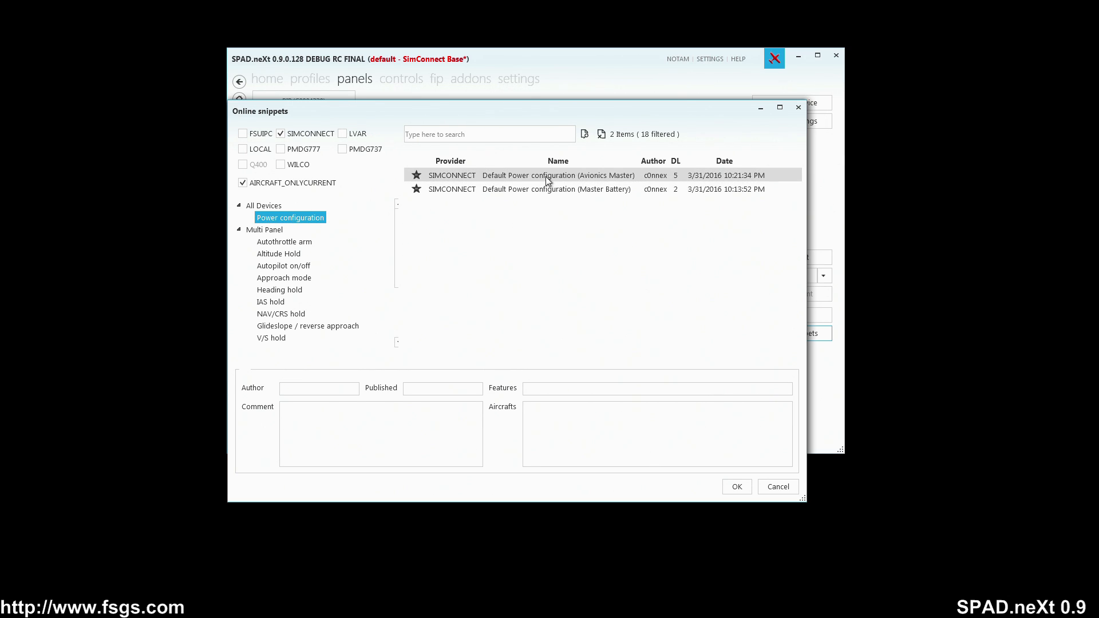
# Step: Apply the Default Power configuration (Avionics Master) snippet to the Multi Panel and review its power events
pyautogui.click(606, 176)
pyautogui.click(602, 189)
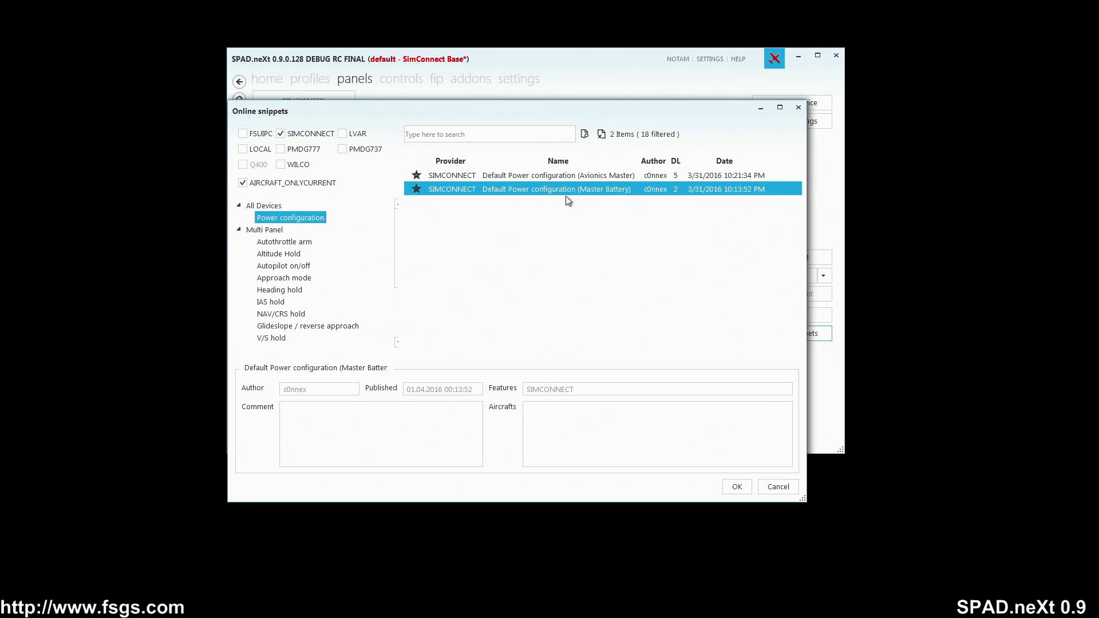
pyautogui.click(550, 178)
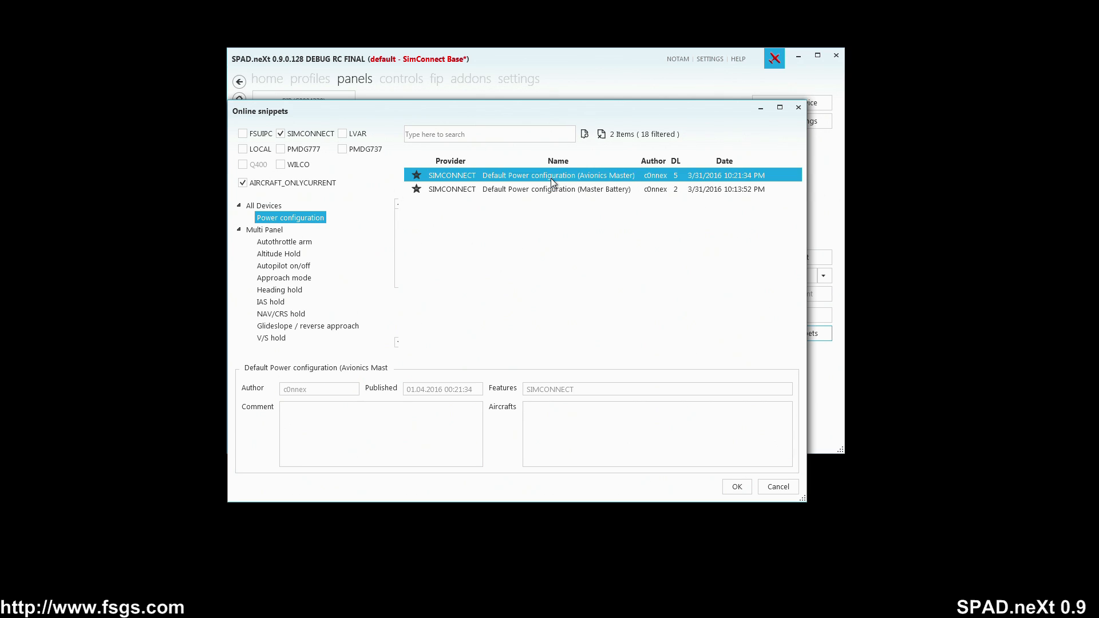
pyautogui.click(730, 486)
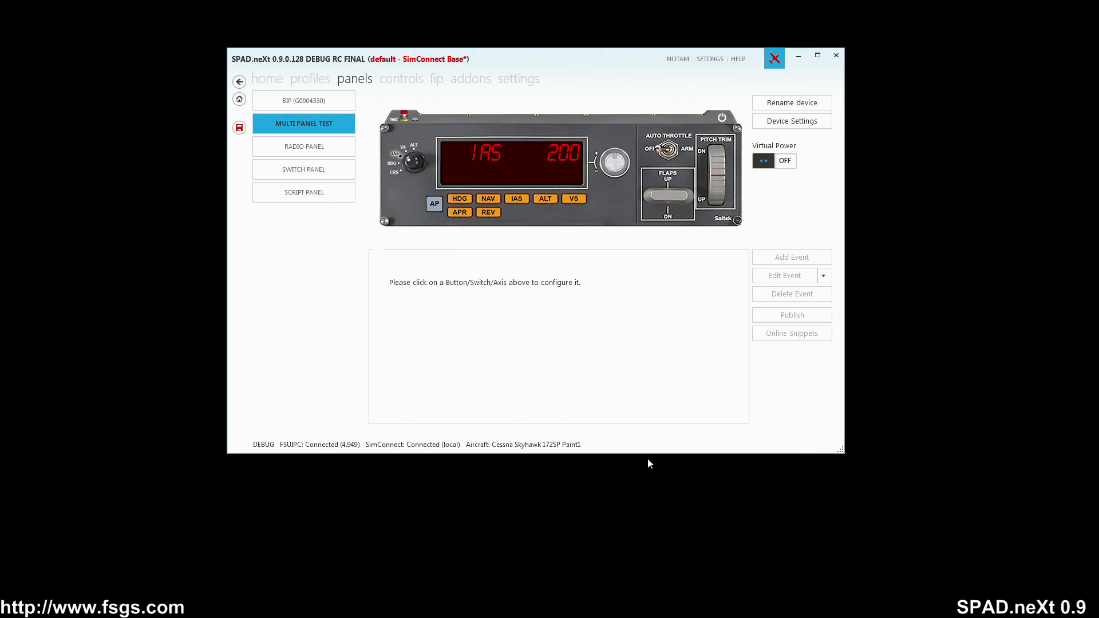
pyautogui.click(720, 124)
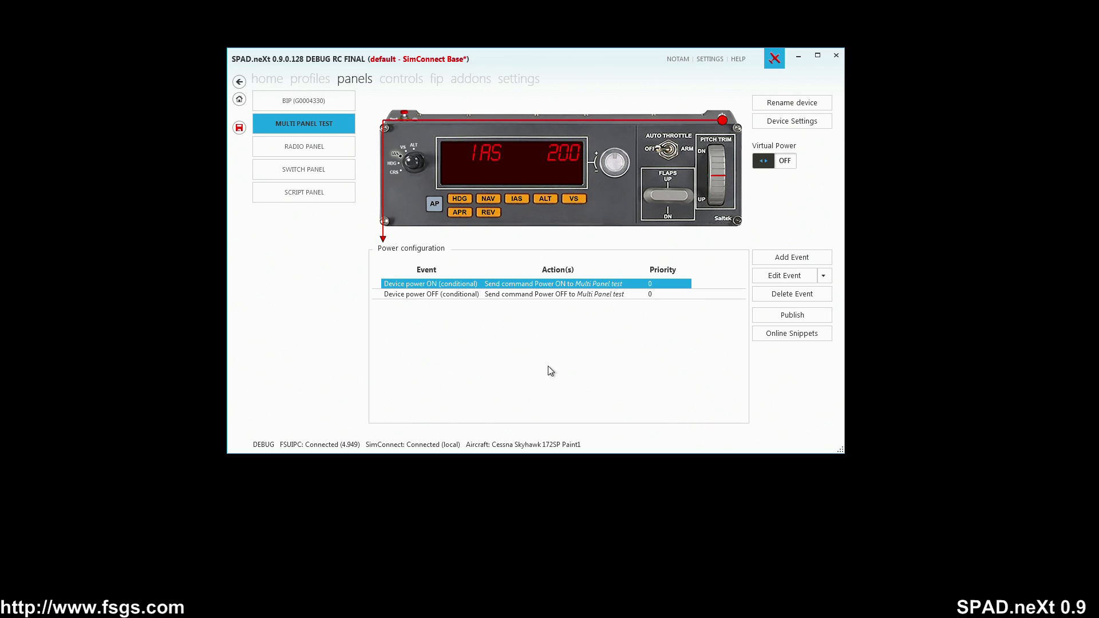
# Step: Start publishing the IAS hold button's event as a snippet named "Activate IAS Hold"
pyautogui.click(523, 201)
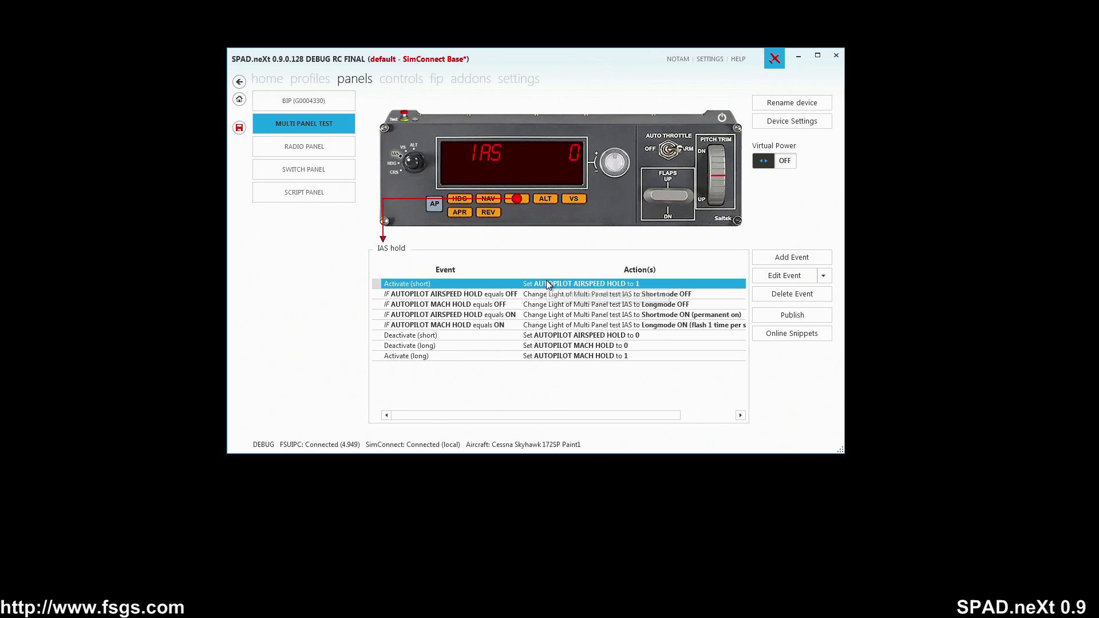
pyautogui.click(795, 314)
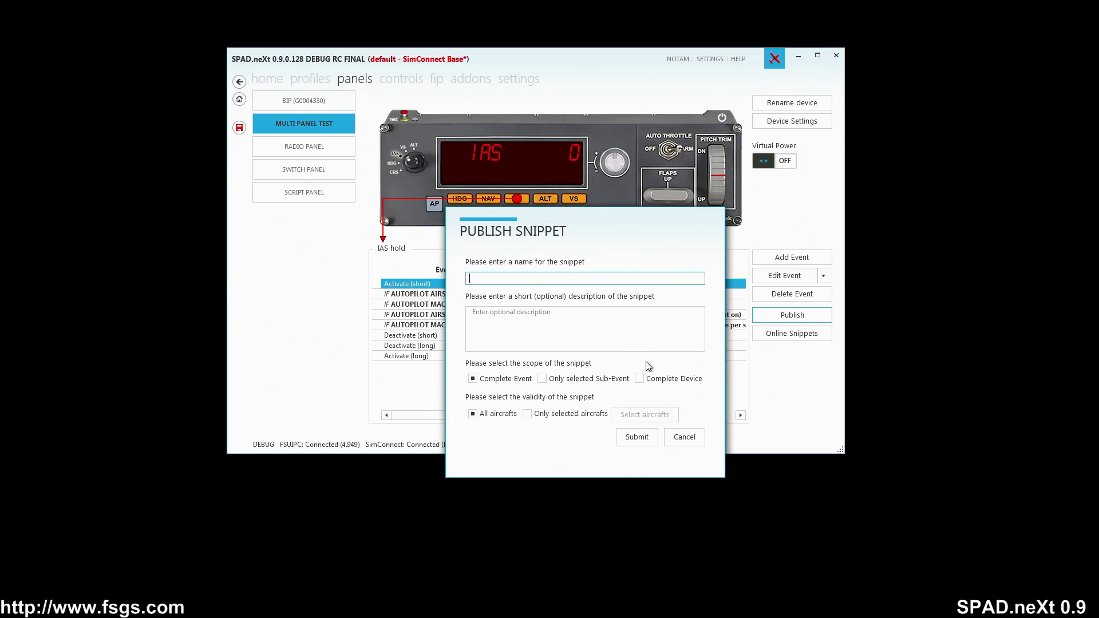
pyautogui.write('Activate IAS Hold')
# Step: Enter the snippet description "Activate IAS current HOLD"
pyautogui.click(626, 348)
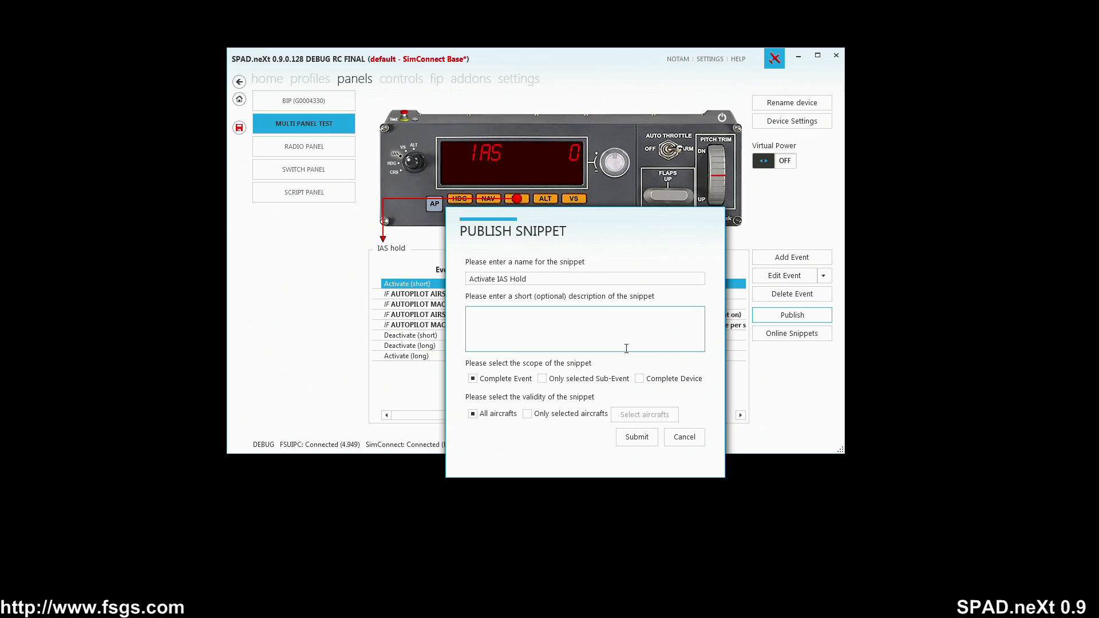
pyautogui.write('Activate IAS current HOLD')
pyautogui.moveTo(586, 230); pyautogui.dragTo(236, 224)
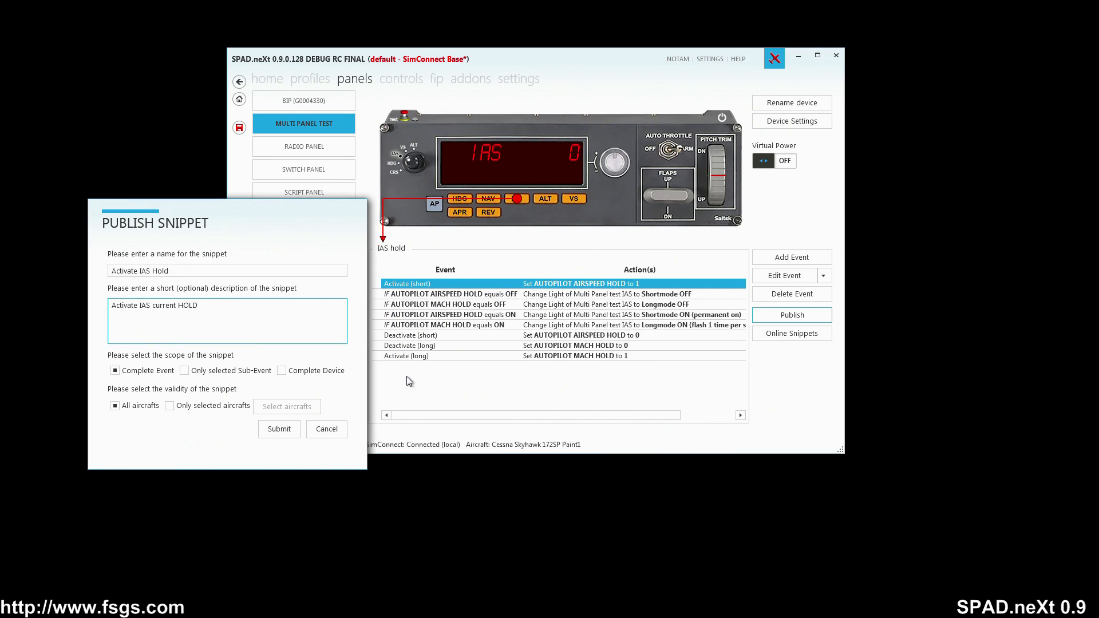
pyautogui.click(185, 372)
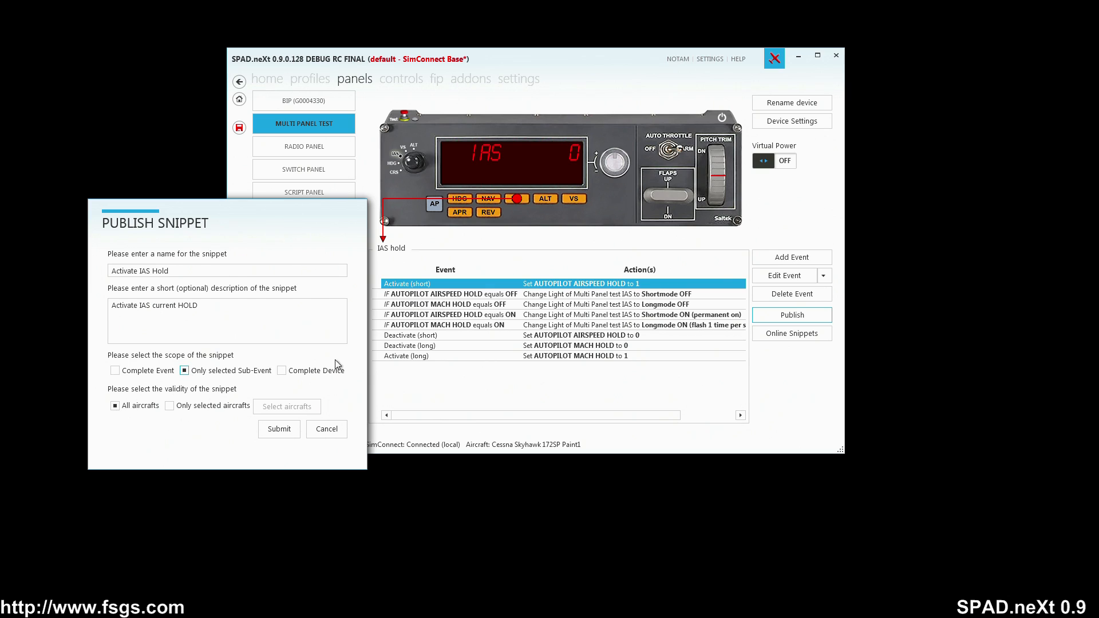
pyautogui.click(283, 371)
pyautogui.click(115, 370)
# Step: Restrict the snippet's validity to the C172SP Skyhawk aircraft type and submit it
pyautogui.moveTo(280, 211); pyautogui.dragTo(590, 194)
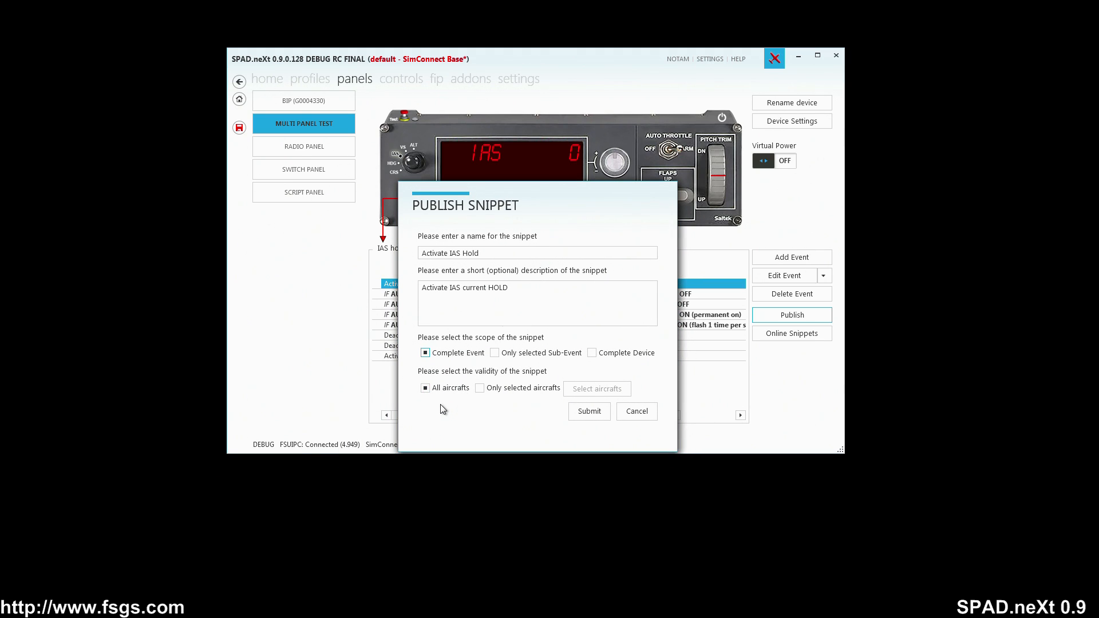
pyautogui.click(480, 389)
pyautogui.click(589, 392)
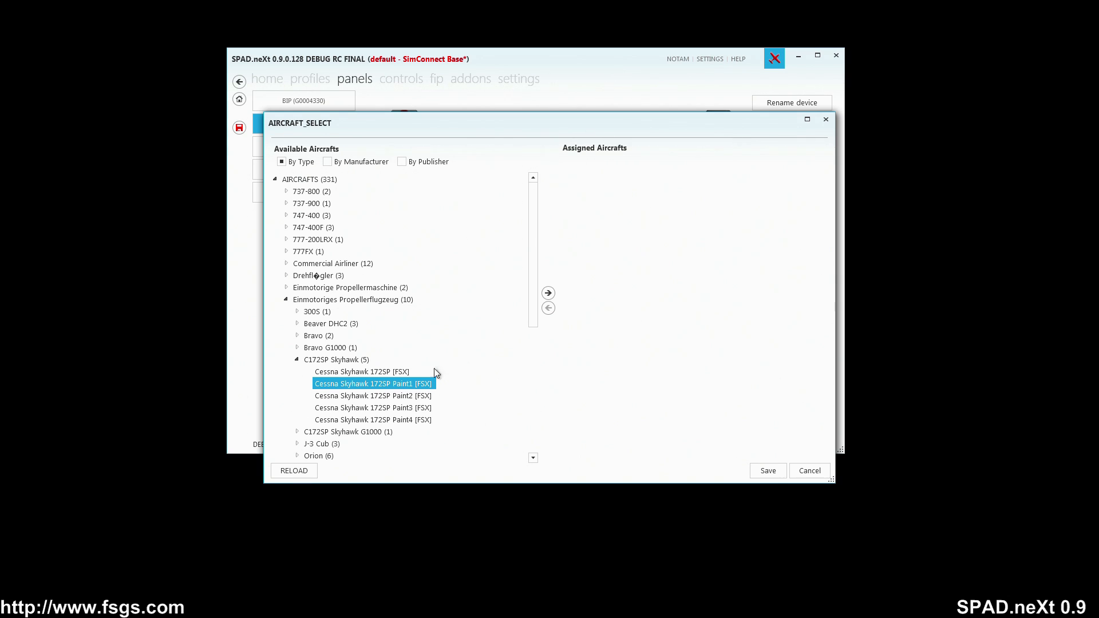
pyautogui.click(366, 360)
pyautogui.click(548, 293)
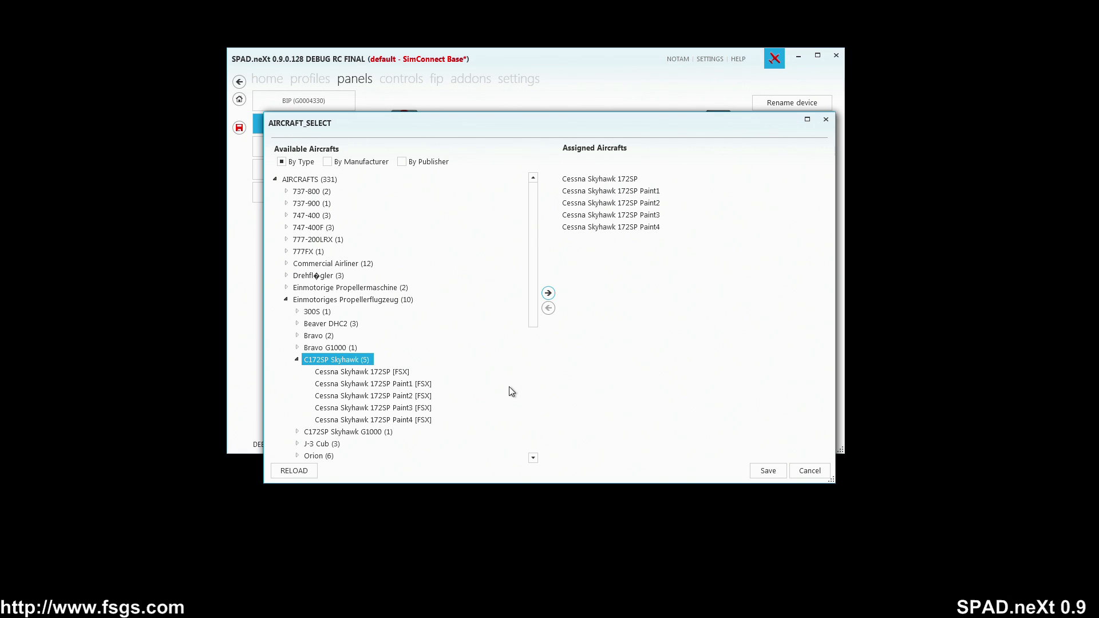
pyautogui.click(767, 469)
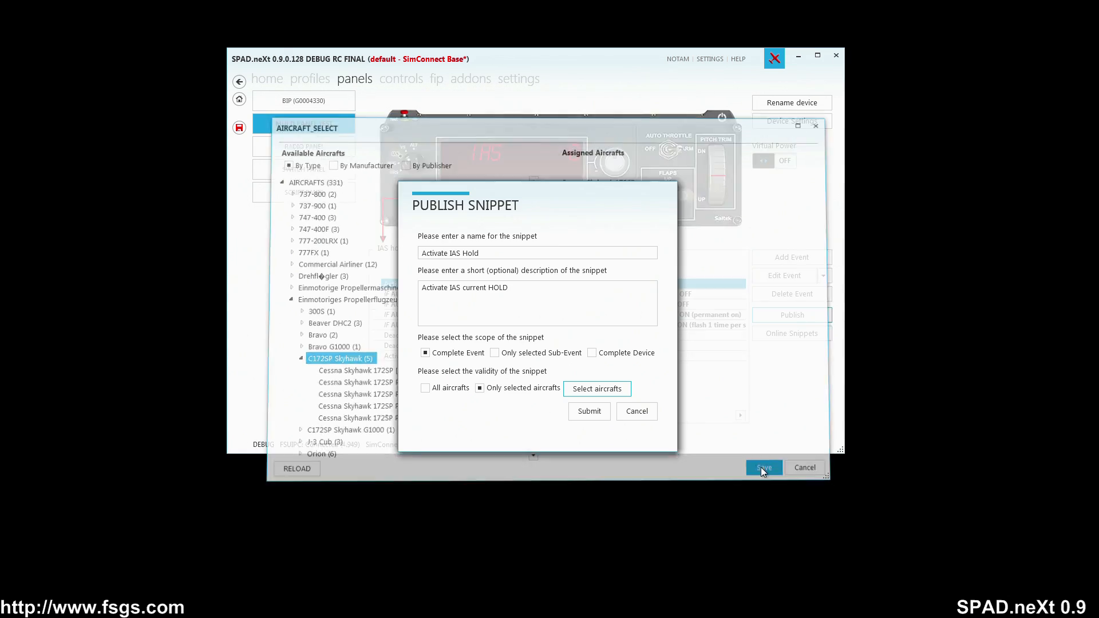
pyautogui.click(582, 413)
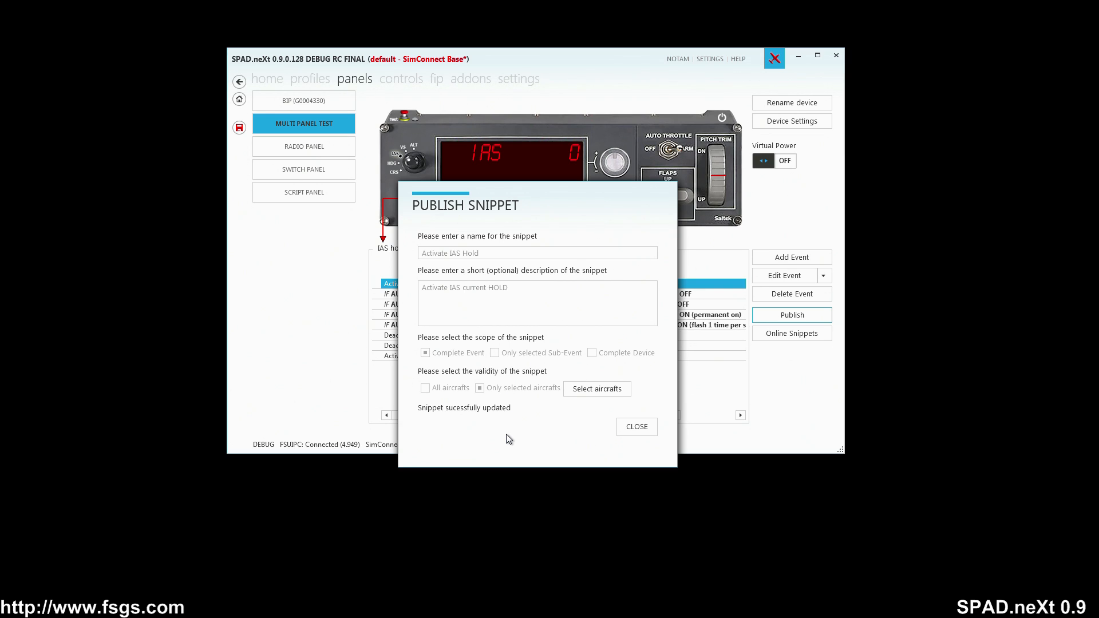
pyautogui.click(634, 427)
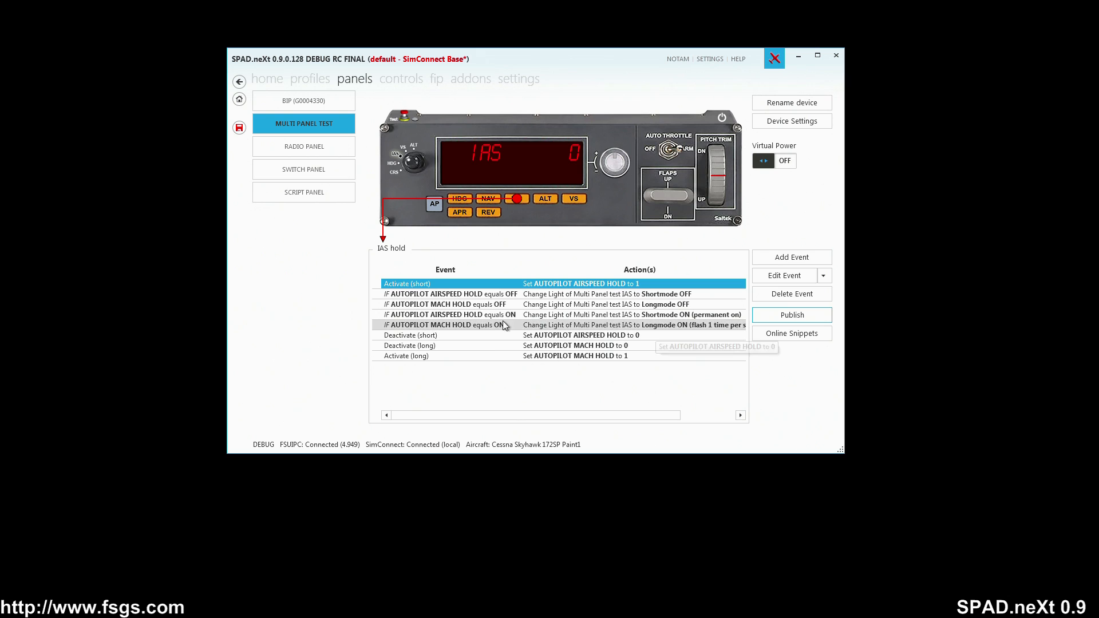
# Step: Browse the local and default profile lists and a local profile's description
pyautogui.click(324, 79)
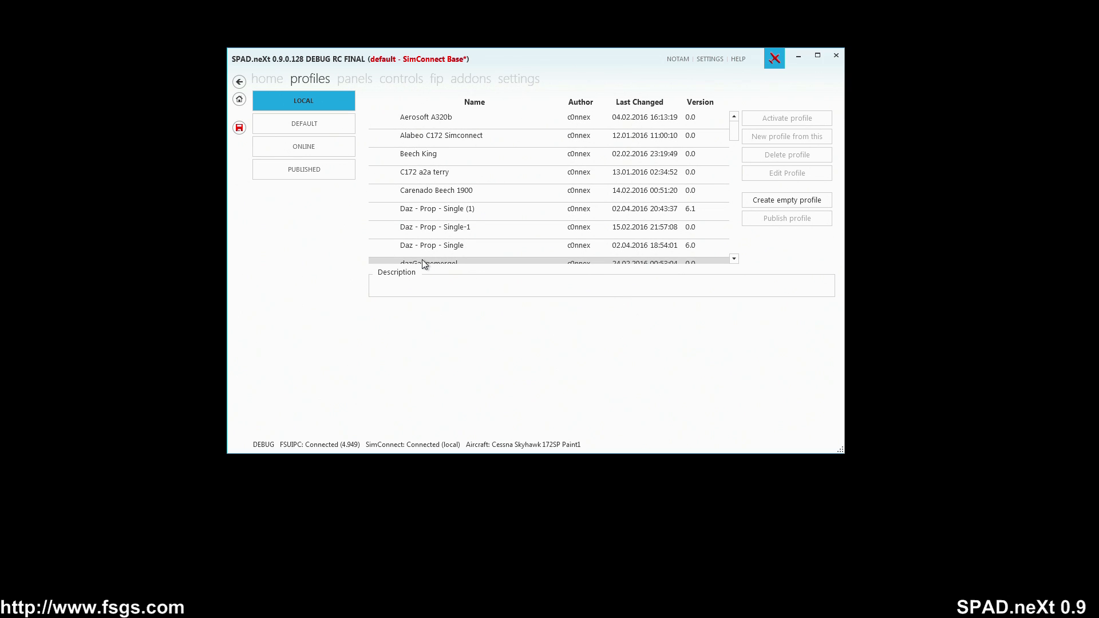
pyautogui.click(335, 129)
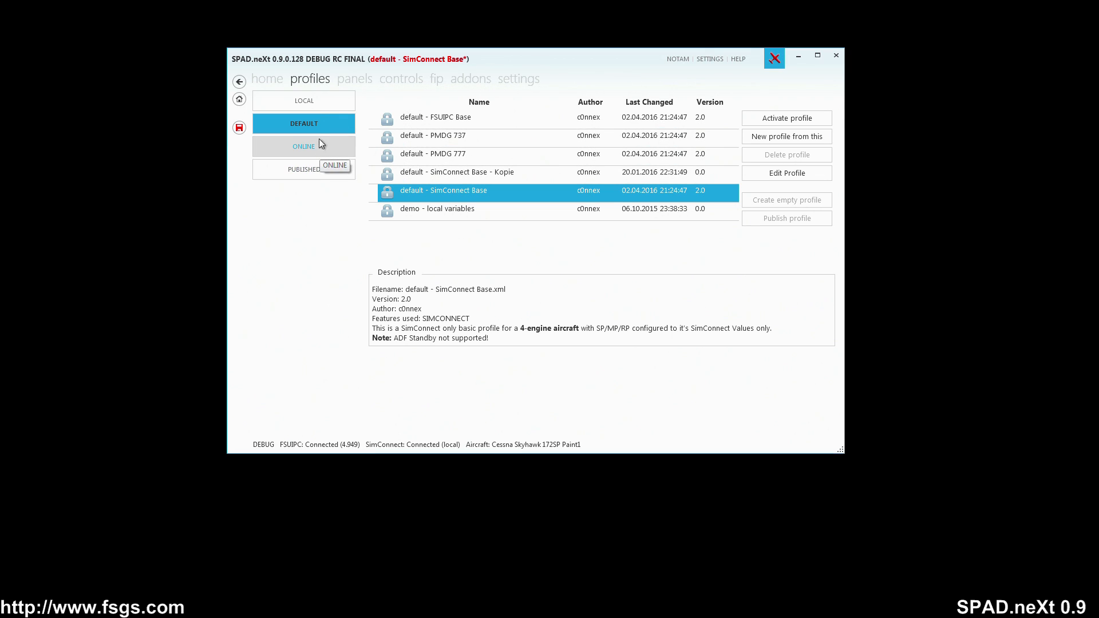
pyautogui.click(311, 102)
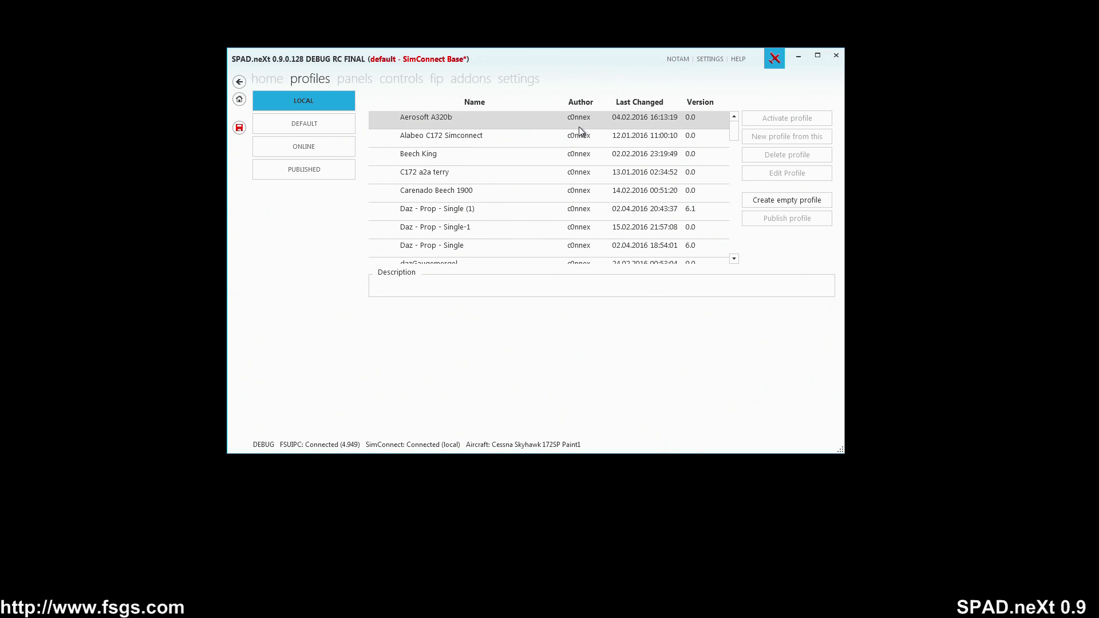
pyautogui.click(563, 207)
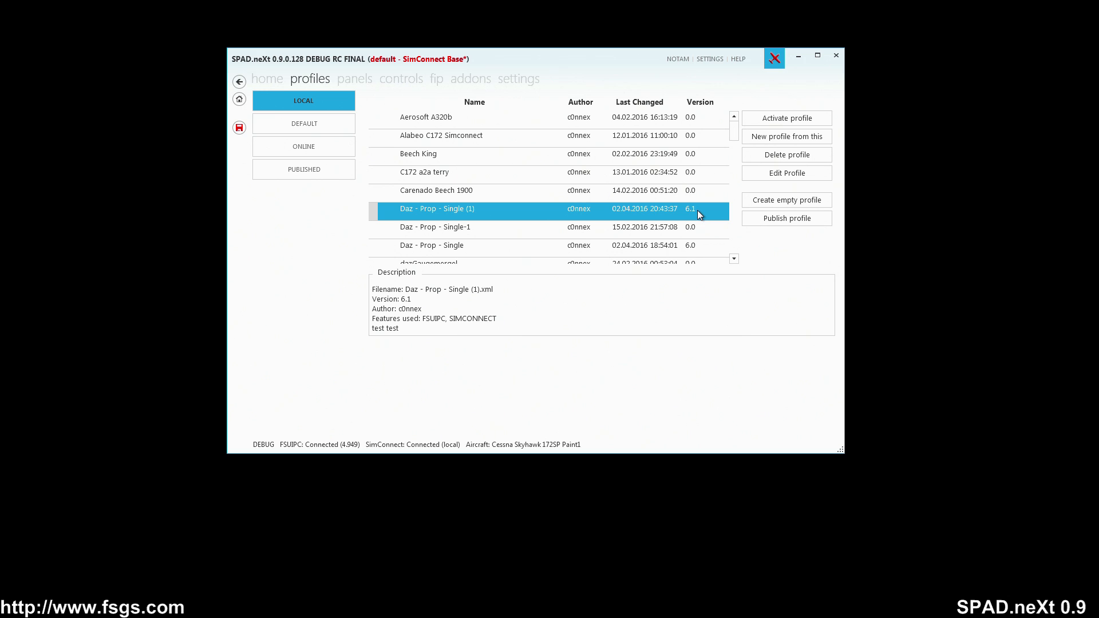
# Step: Browse the online profiles and compare the details of the SimConnect Base and PMDG 777 profiles
pyautogui.click(324, 147)
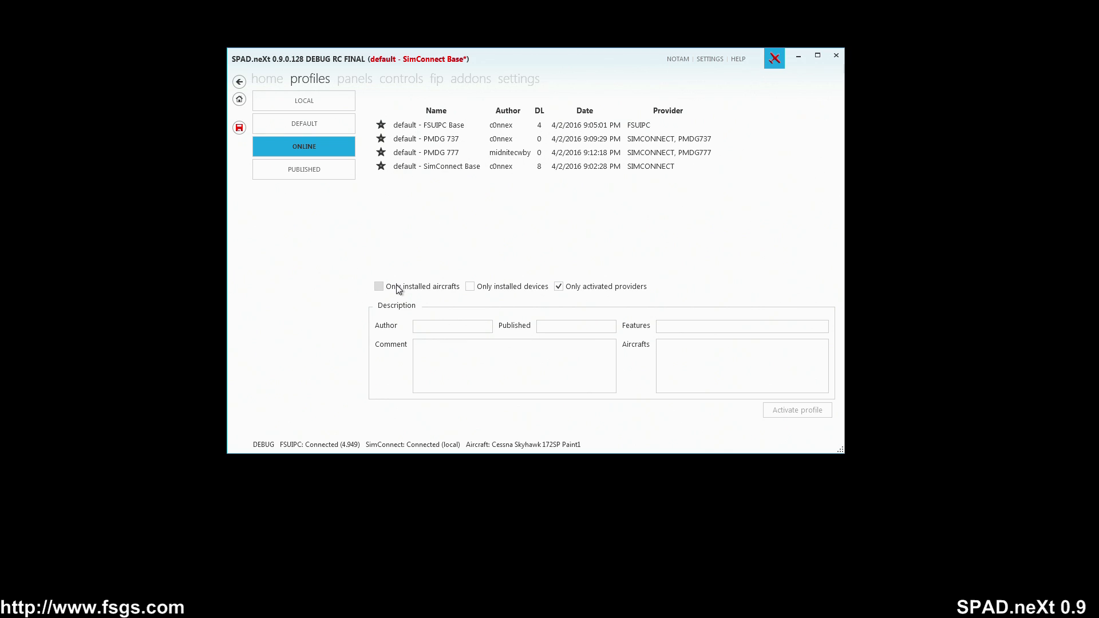
pyautogui.click(490, 293)
pyautogui.click(489, 292)
pyautogui.click(476, 172)
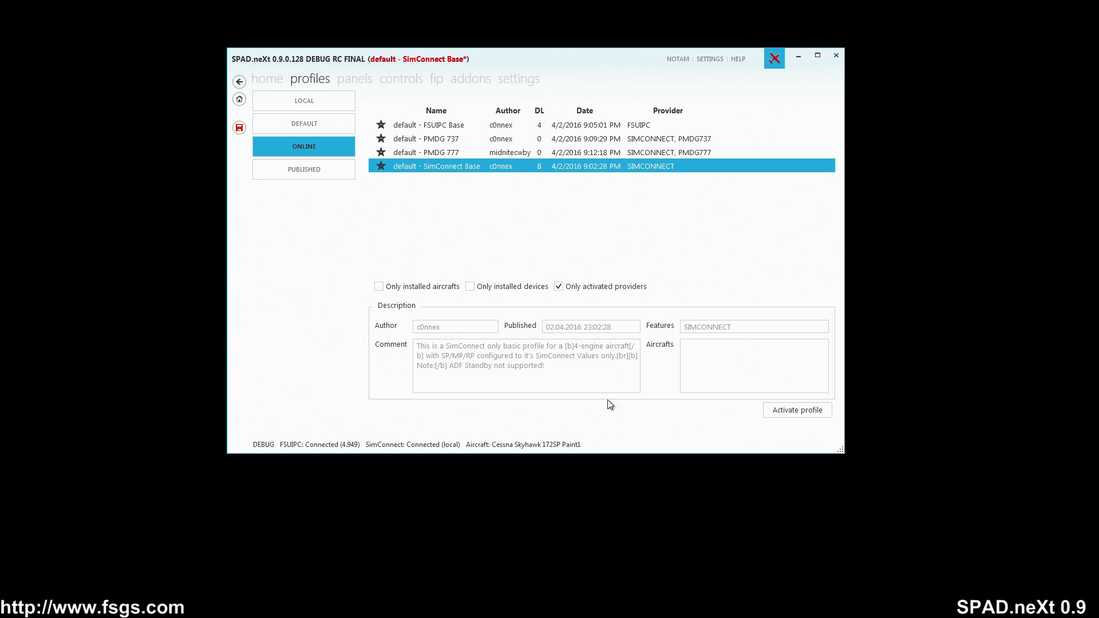
pyautogui.click(555, 153)
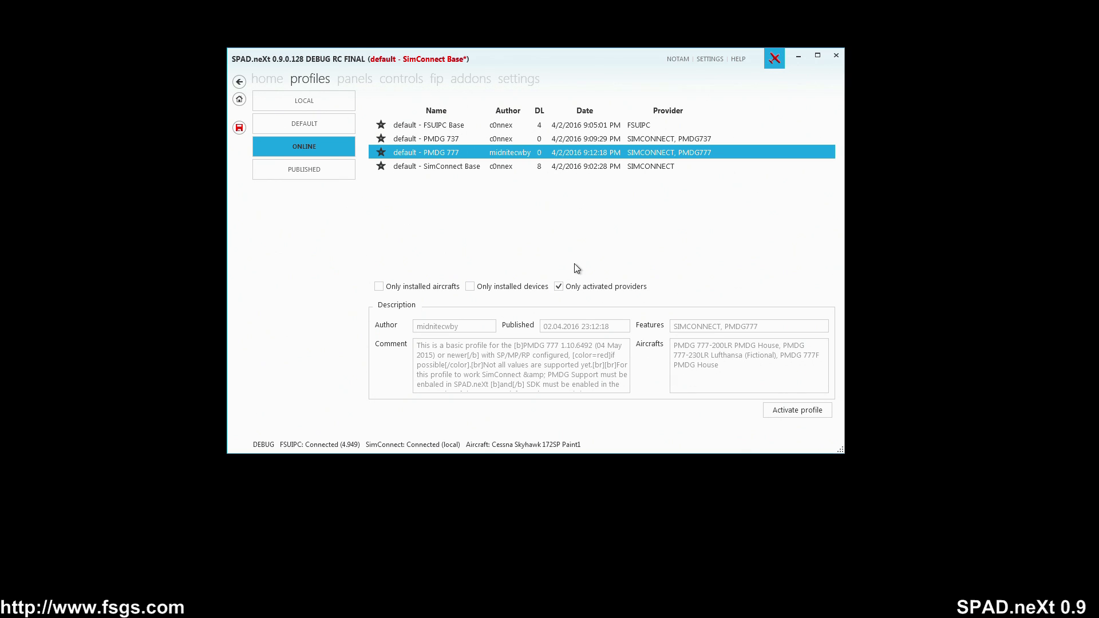
pyautogui.click(448, 166)
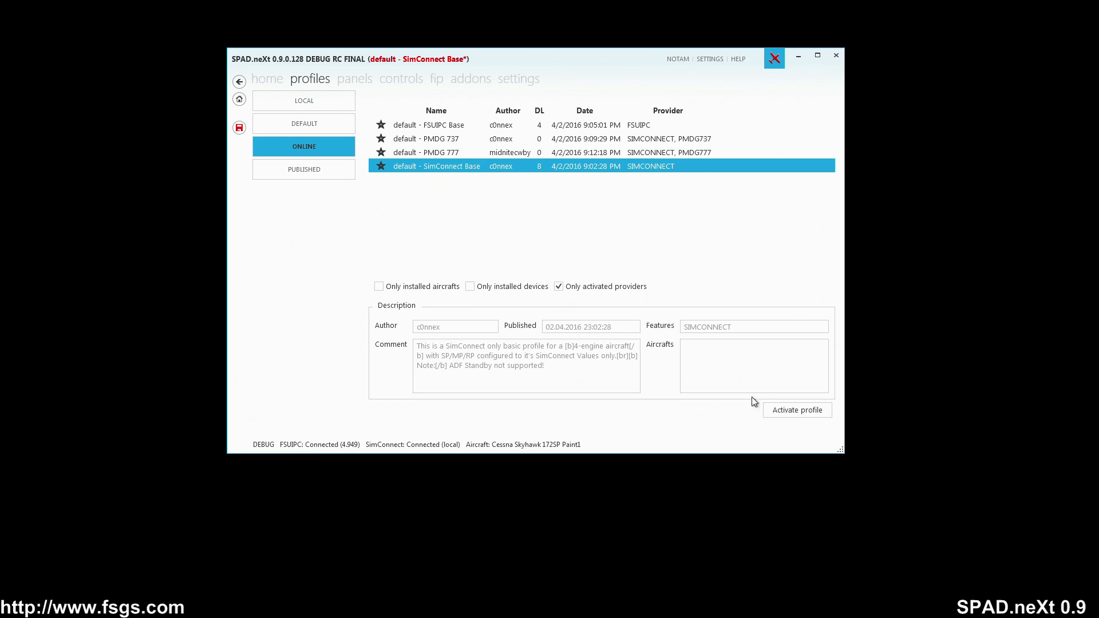
# Step: Activate the online SimConnect Base profile without saving current changes, overwriting the existing local copy
pyautogui.click(779, 410)
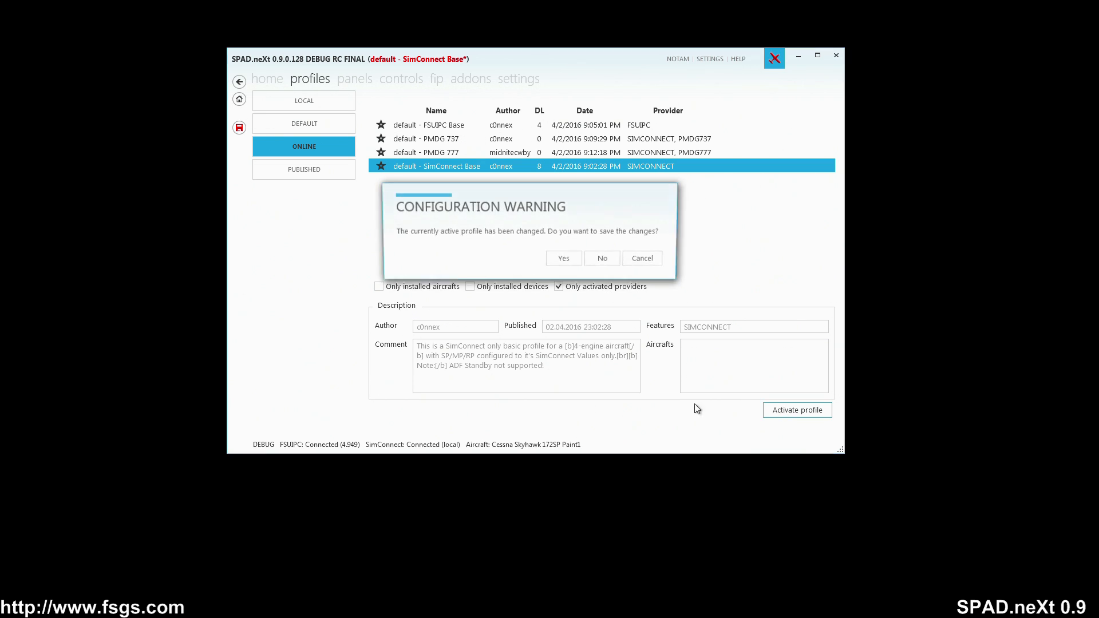
pyautogui.click(604, 261)
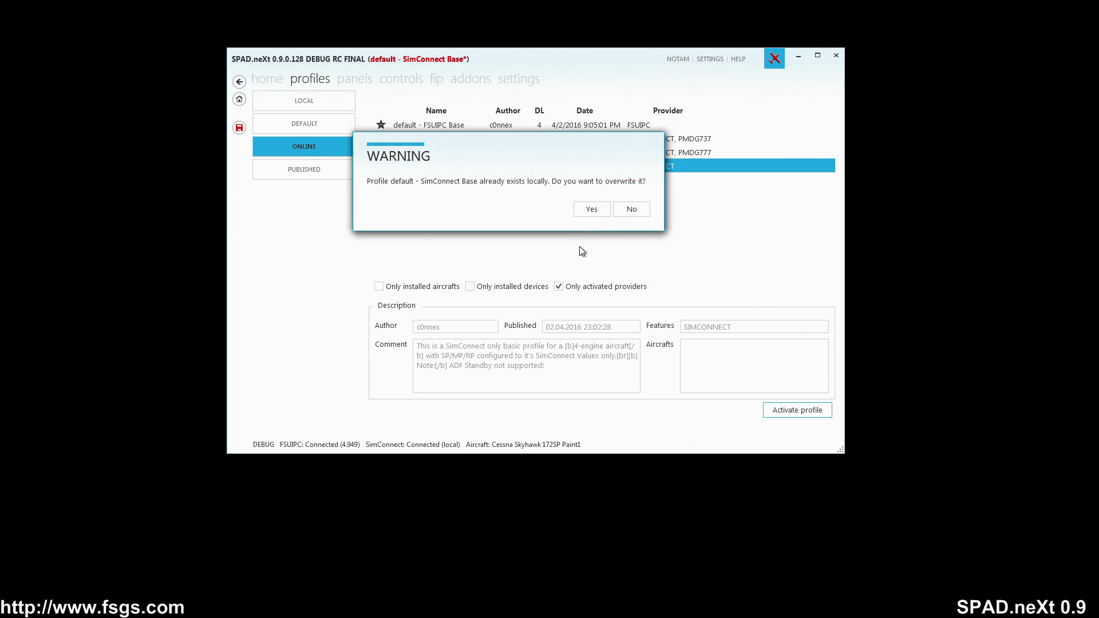
pyautogui.click(586, 213)
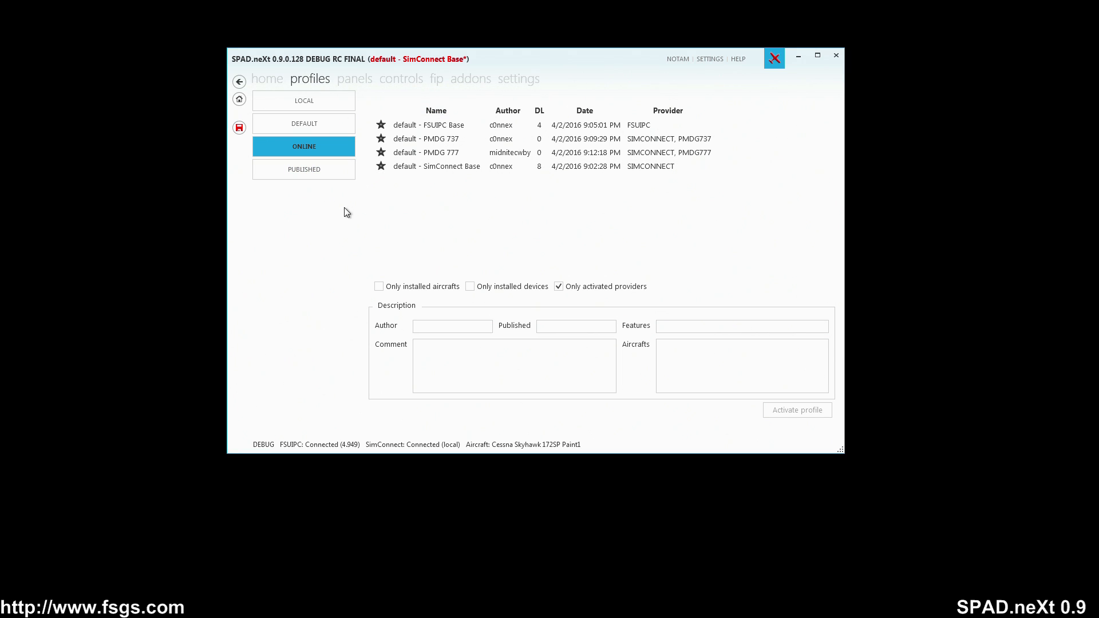
# Step: Browse the published profiles list, then the panels and controls device pages
pyautogui.click(319, 173)
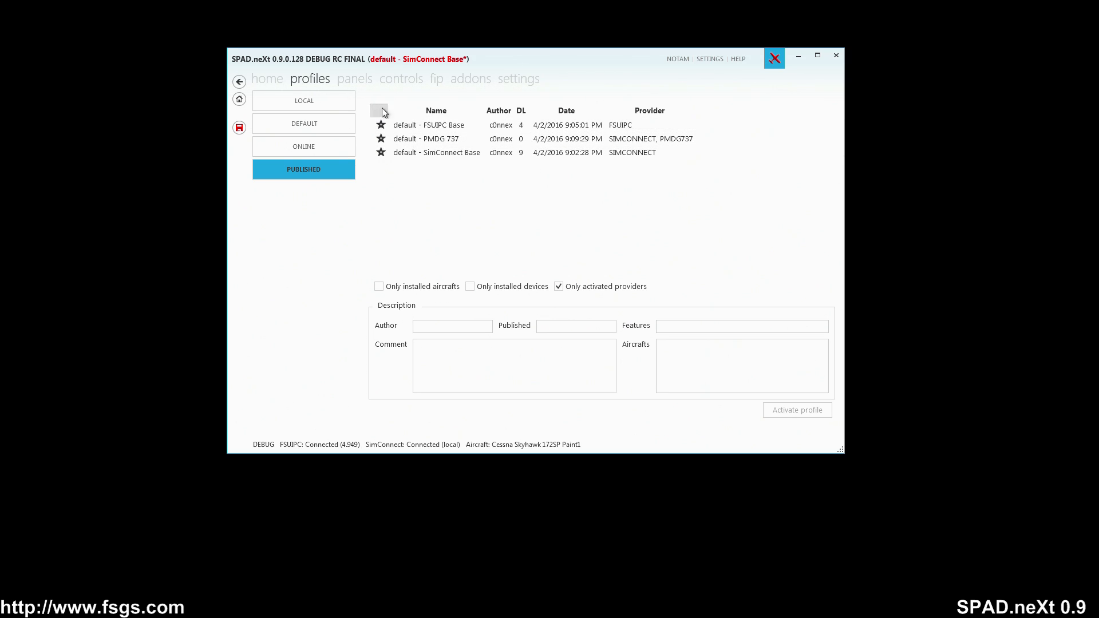
pyautogui.click(360, 80)
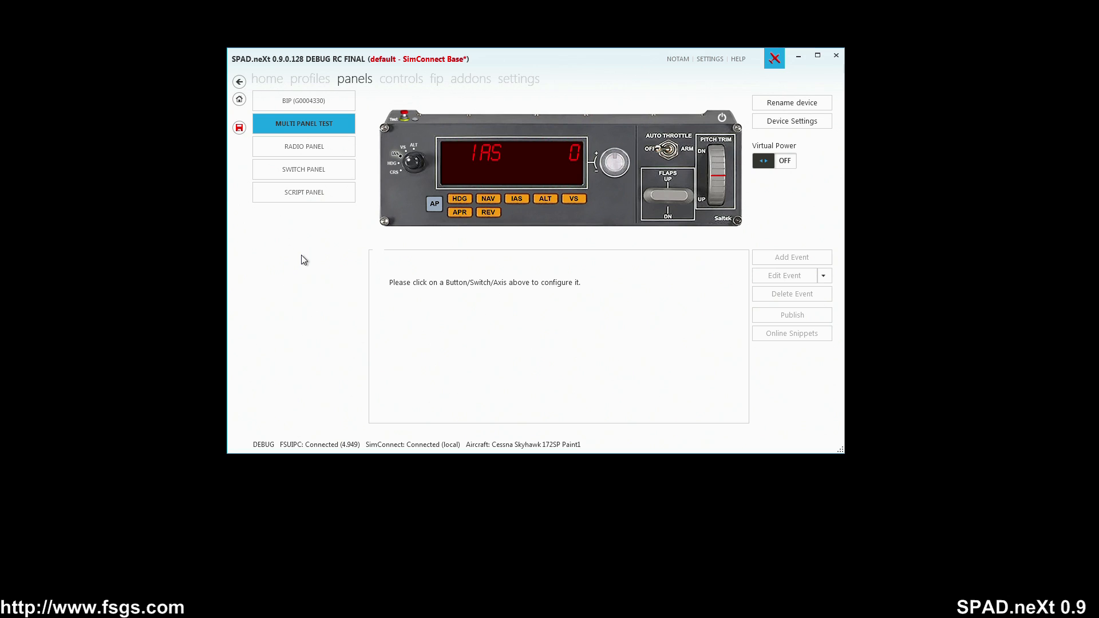
pyautogui.click(392, 81)
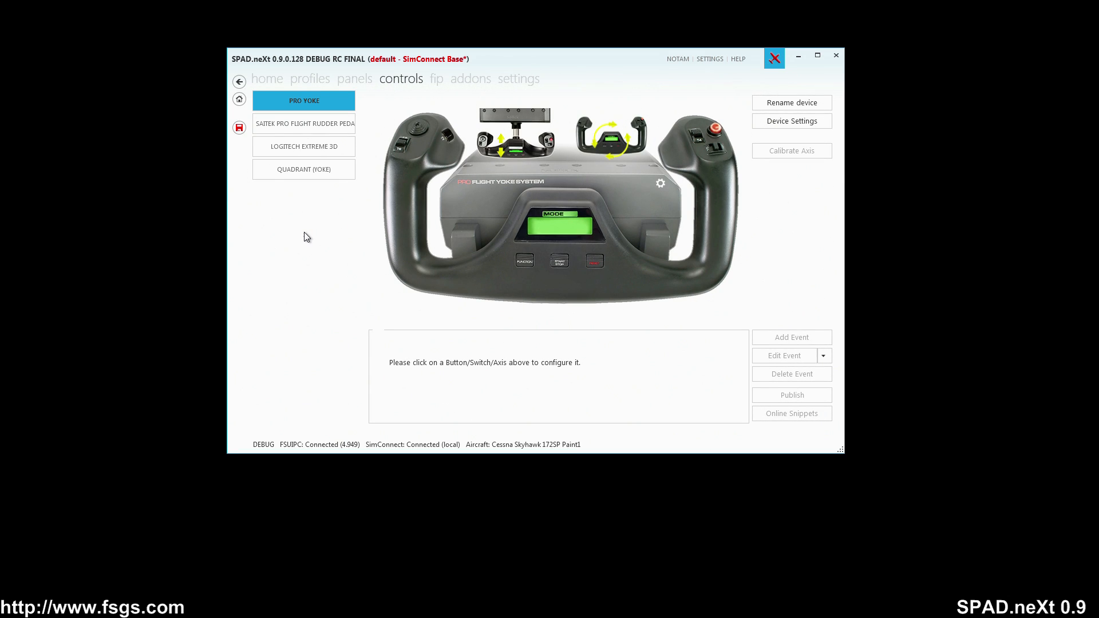
# Step: Import the online snippet "Pan View (repeating)" onto the Pro Yoke's hat switch
pyautogui.click(423, 139)
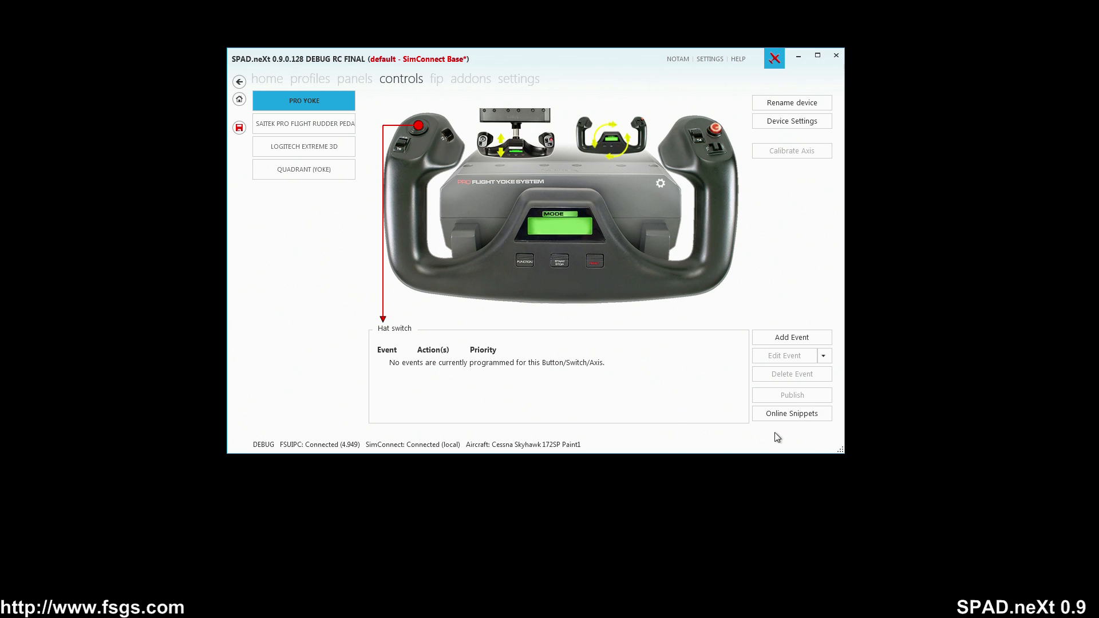
pyautogui.click(793, 421)
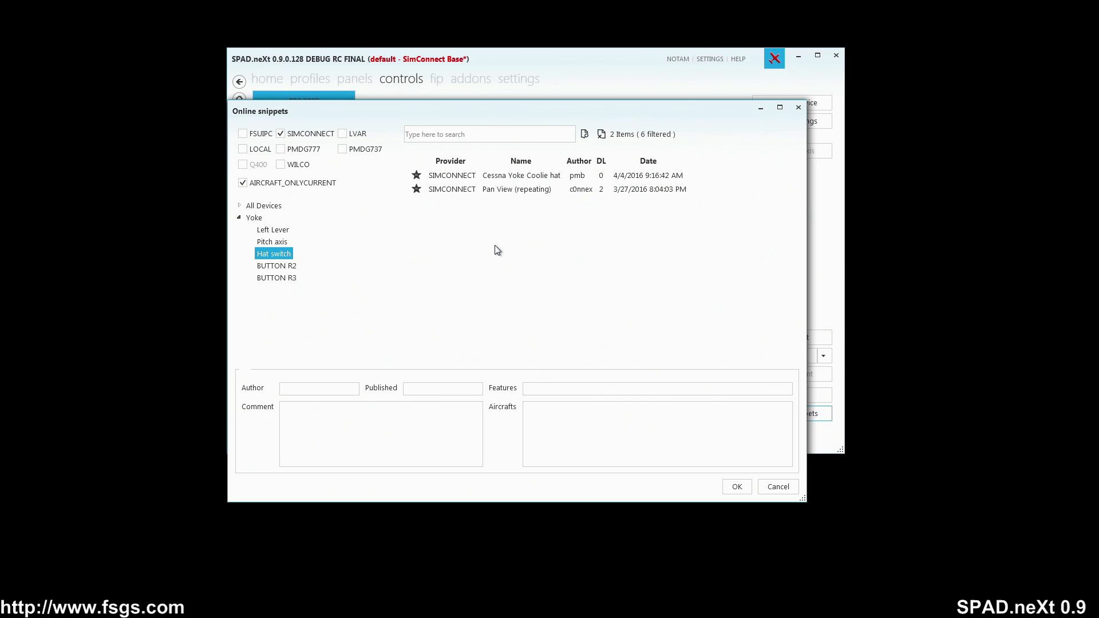
pyautogui.click(506, 194)
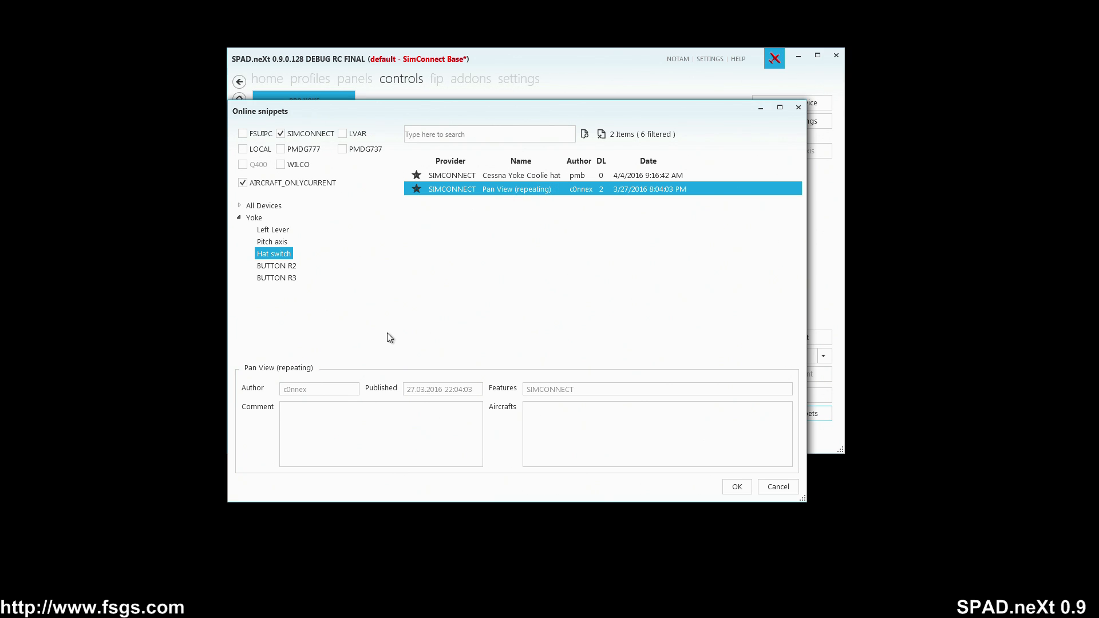
pyautogui.click(736, 487)
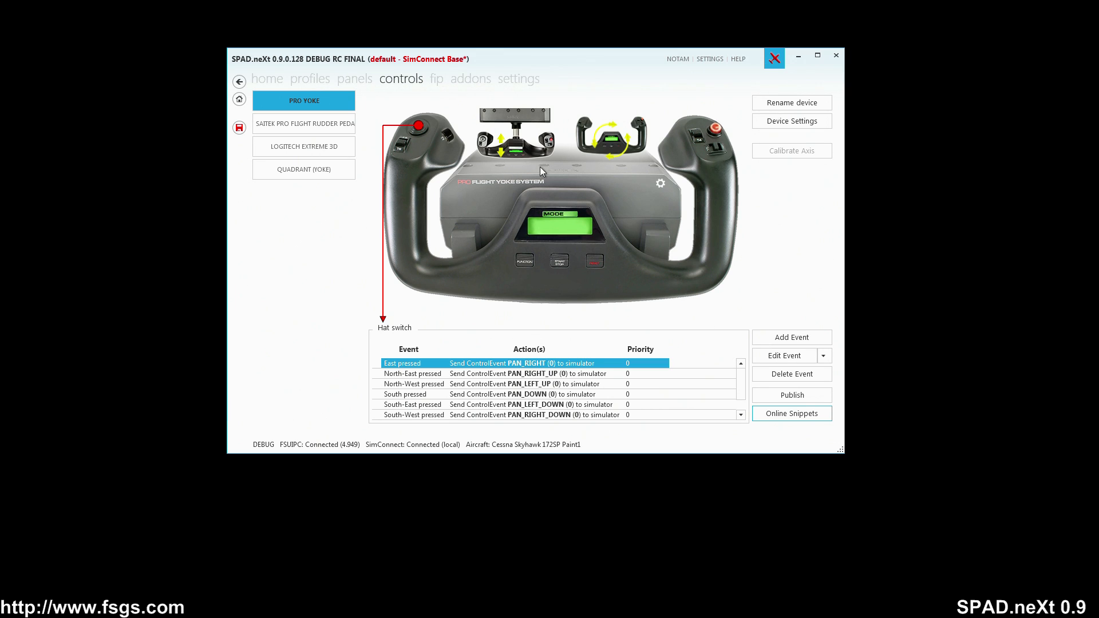
# Step: Open the axis calibration for the Pro Yoke's pitch axis and close it
pyautogui.click(516, 144)
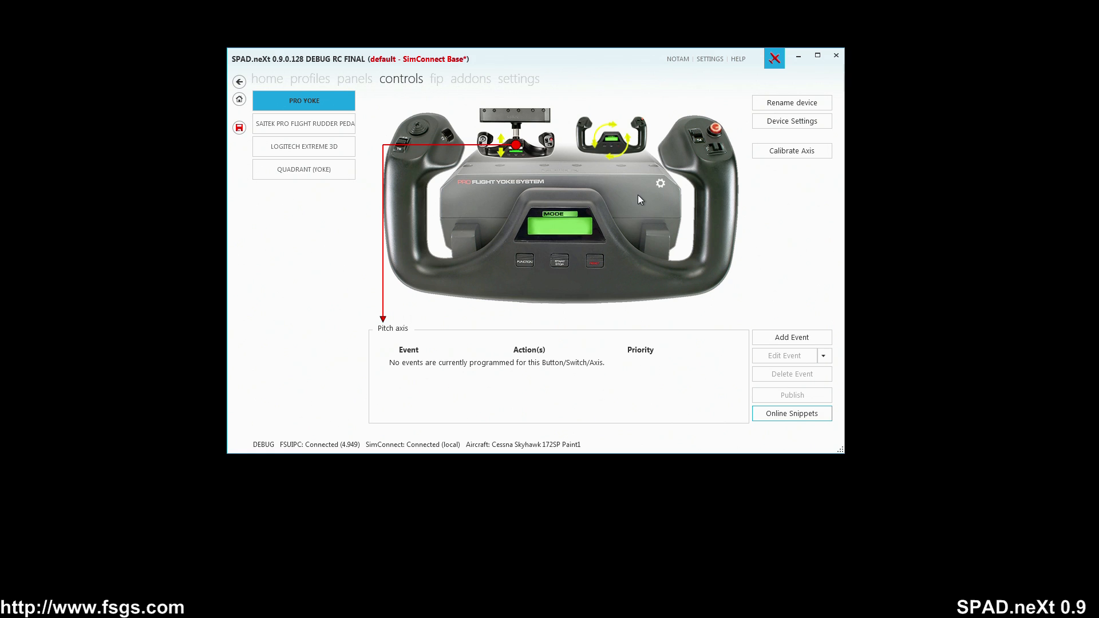
pyautogui.click(785, 151)
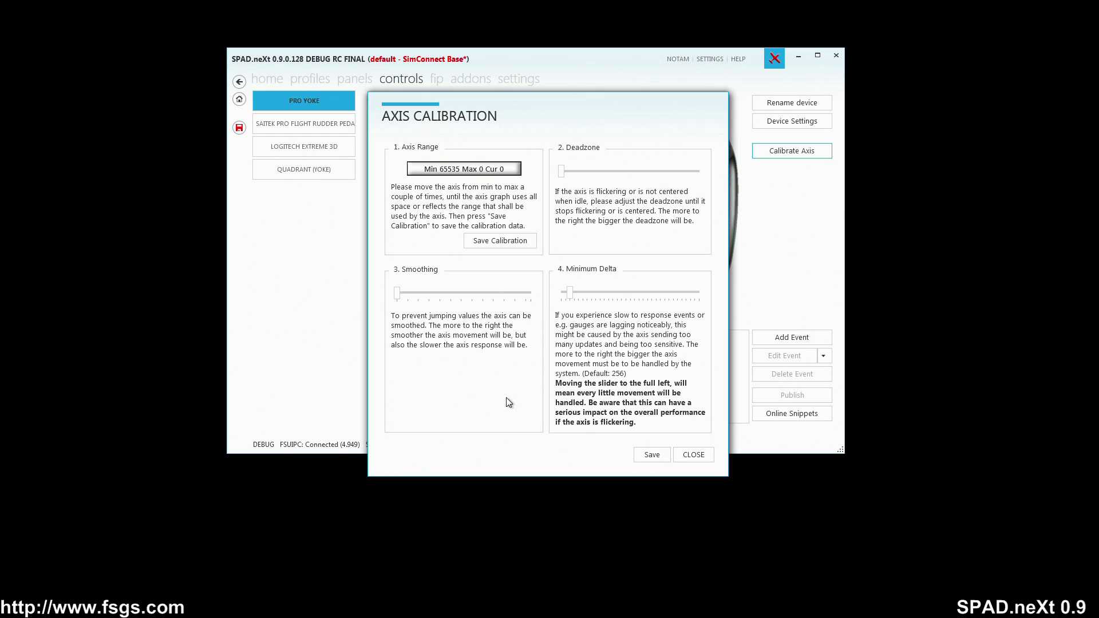
pyautogui.click(693, 454)
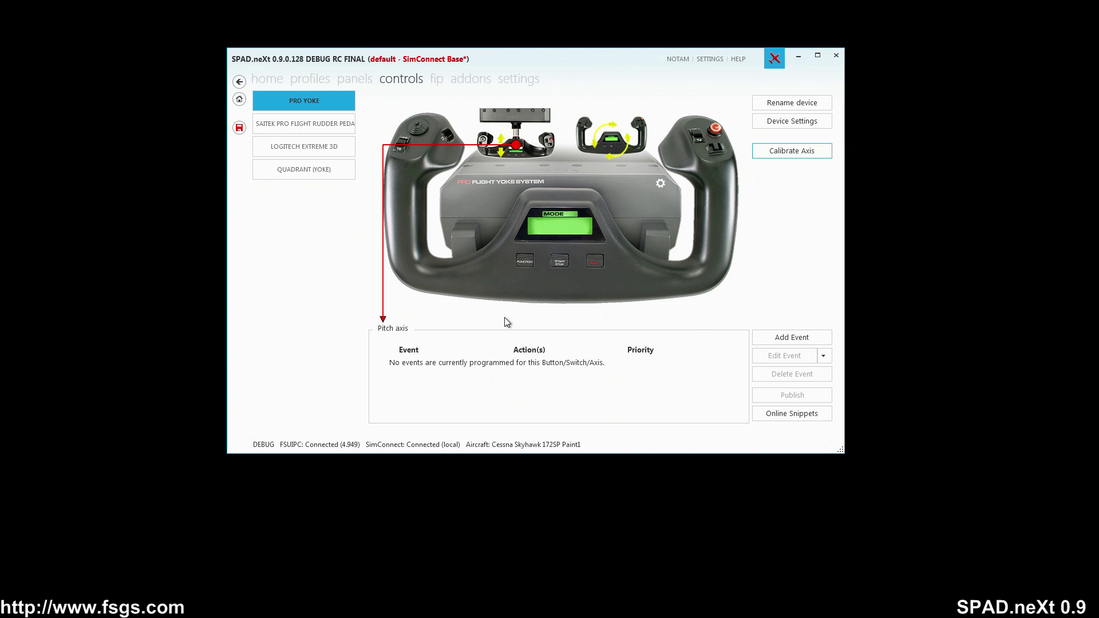
# Step: Label the Logitech Extreme 3D joystick's X axis as "Throttle"
pyautogui.click(329, 123)
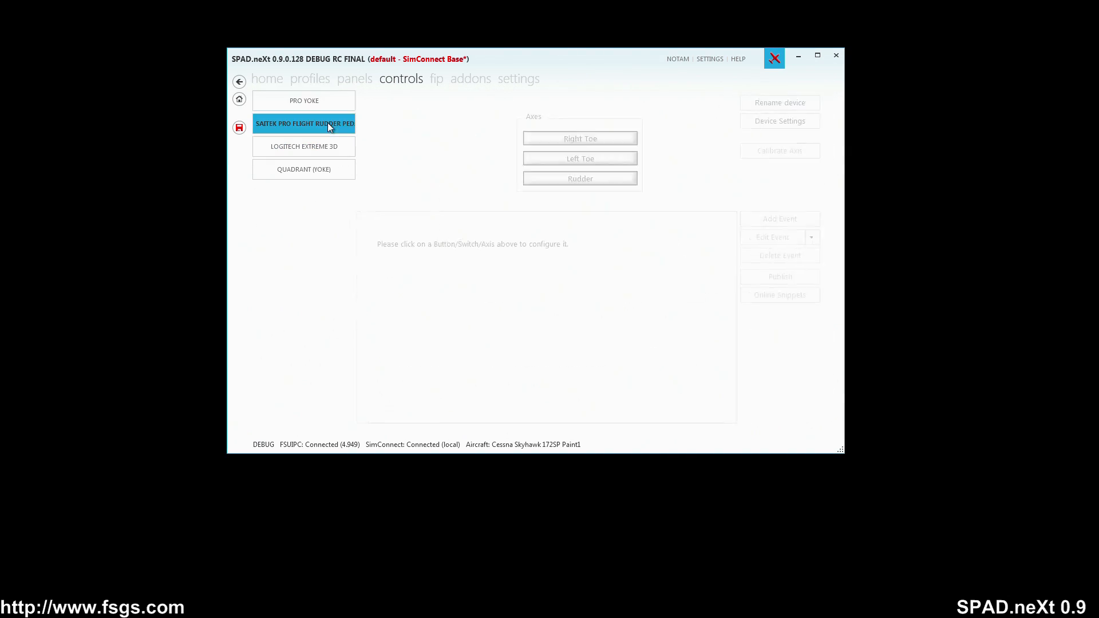
pyautogui.click(303, 148)
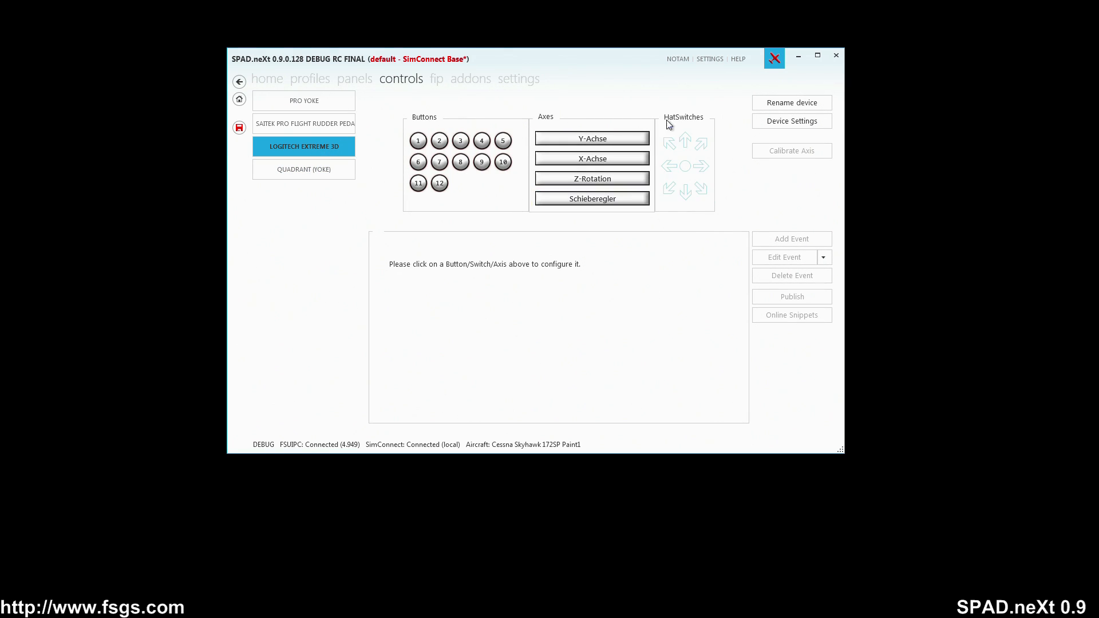
pyautogui.click(571, 141)
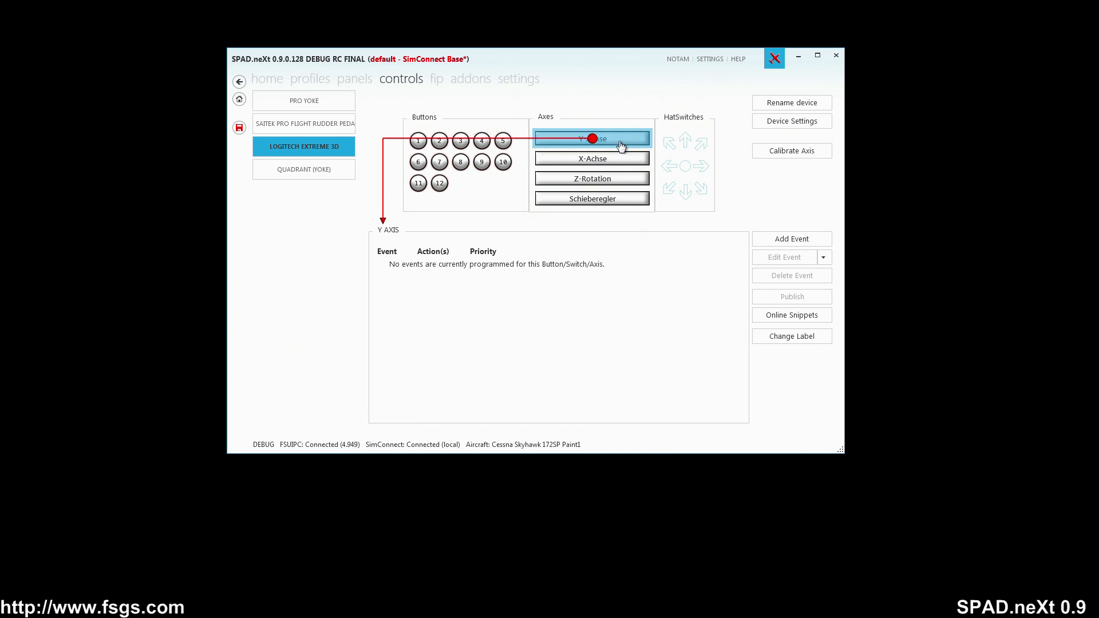
pyautogui.click(786, 338)
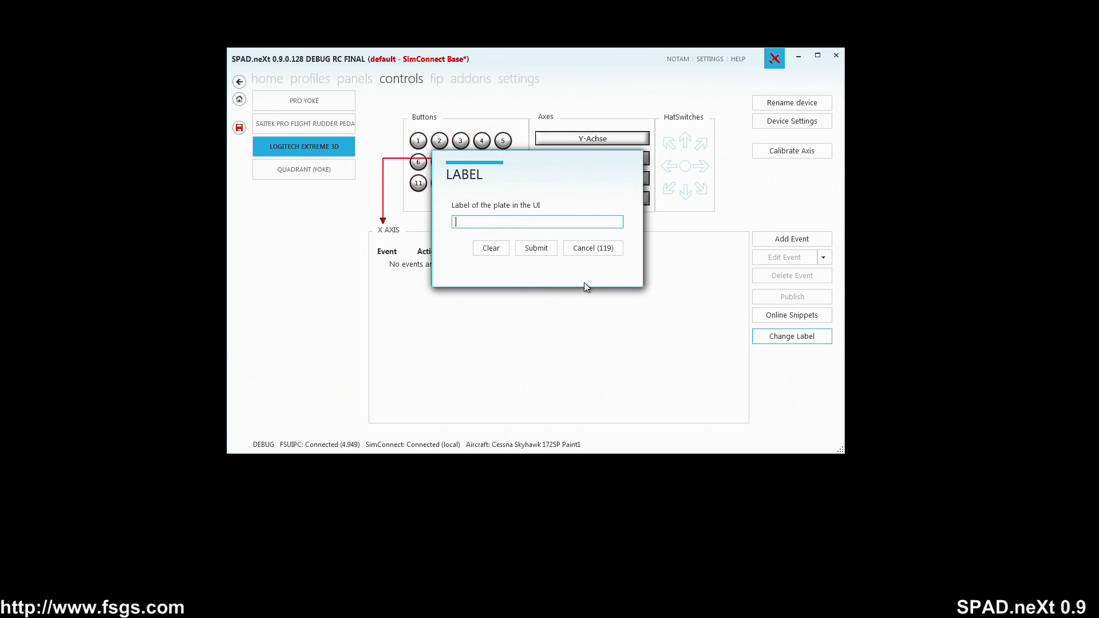
pyautogui.write('Throttle')
pyautogui.click(540, 250)
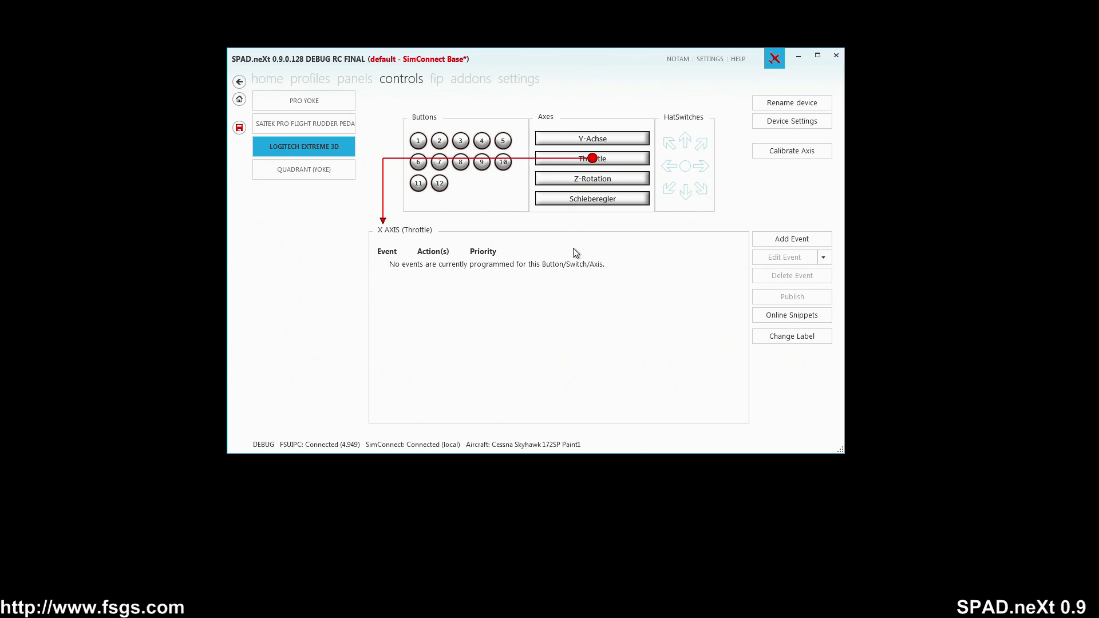
# Step: Review the FIP device page and the Multi Panel's IAS selector events
pyautogui.click(436, 81)
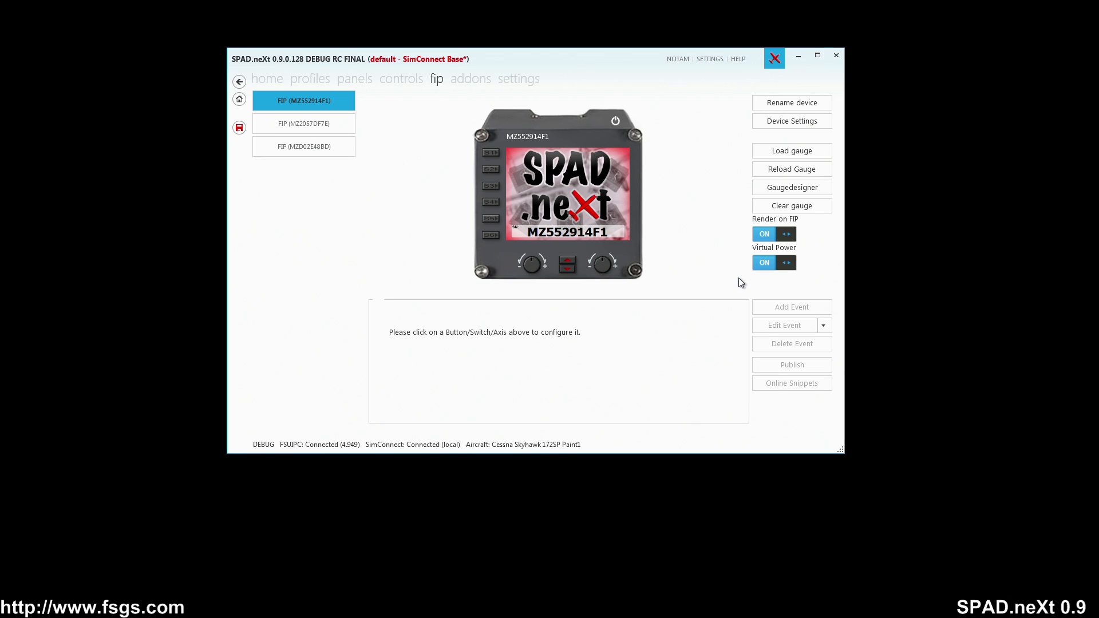
pyautogui.click(358, 80)
pyautogui.click(510, 163)
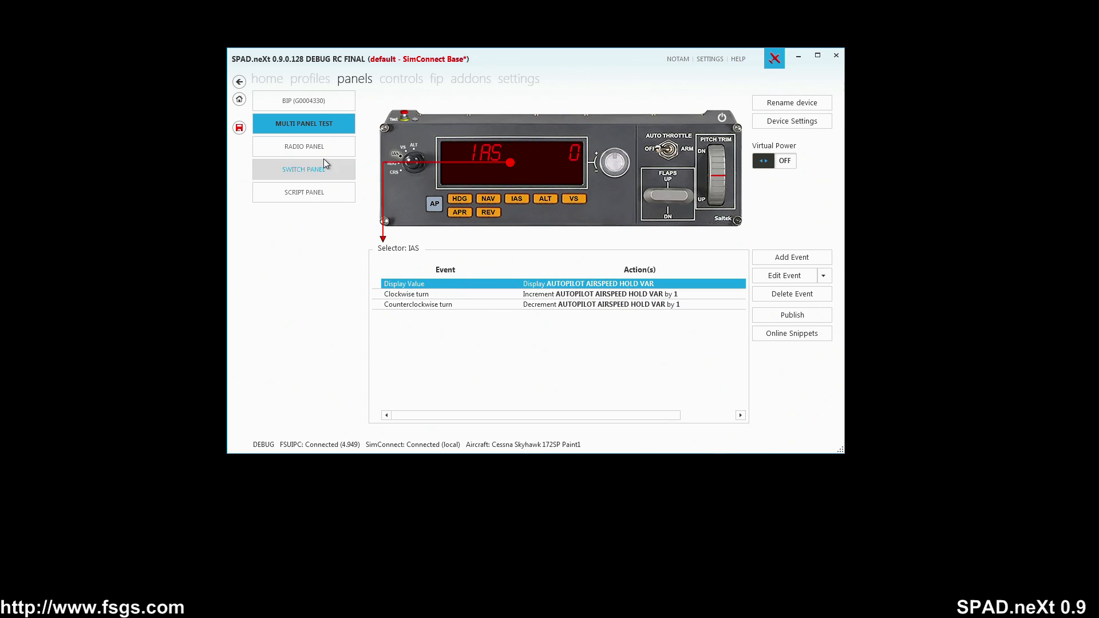
# Step: Browse the BIP, radio, switch and script panels, checking the switch panel's cowl switch events
pyautogui.click(317, 107)
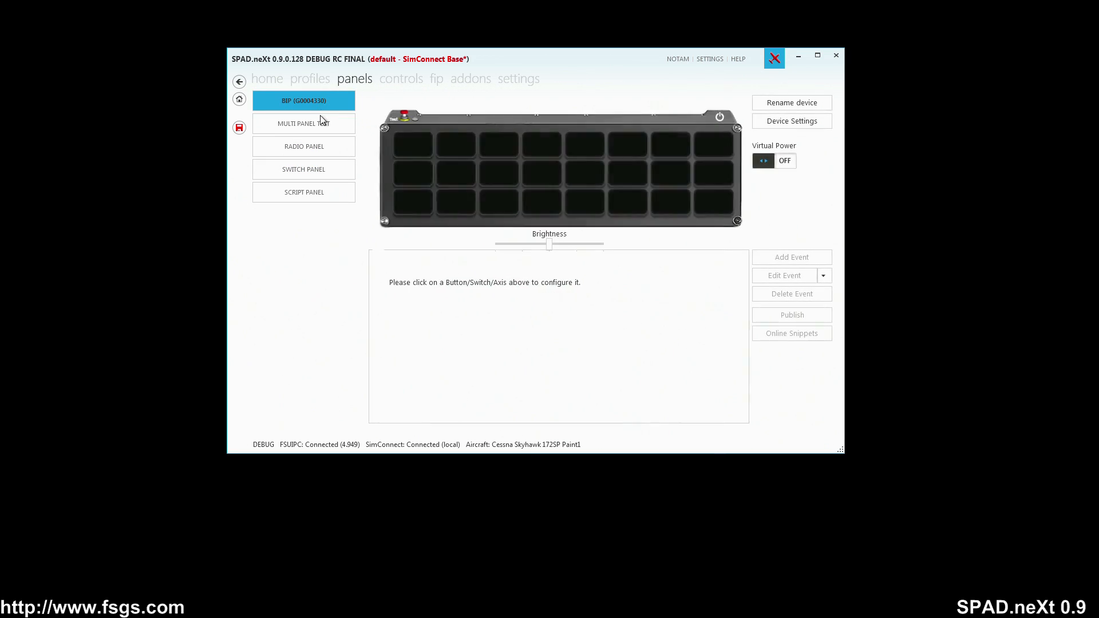
pyautogui.click(324, 150)
pyautogui.click(320, 171)
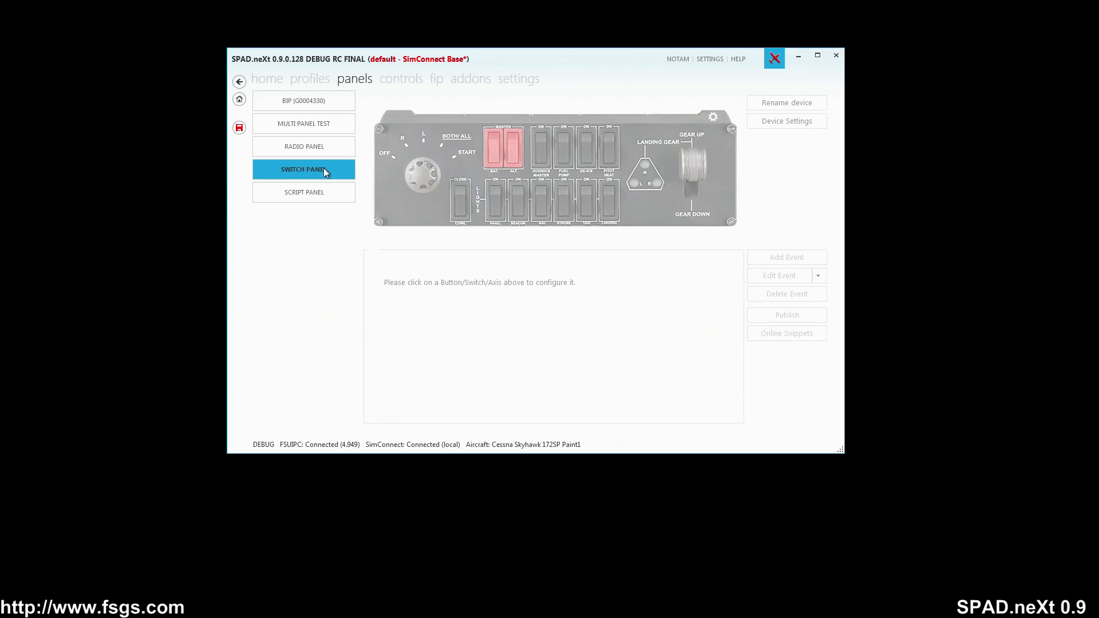
pyautogui.click(468, 191)
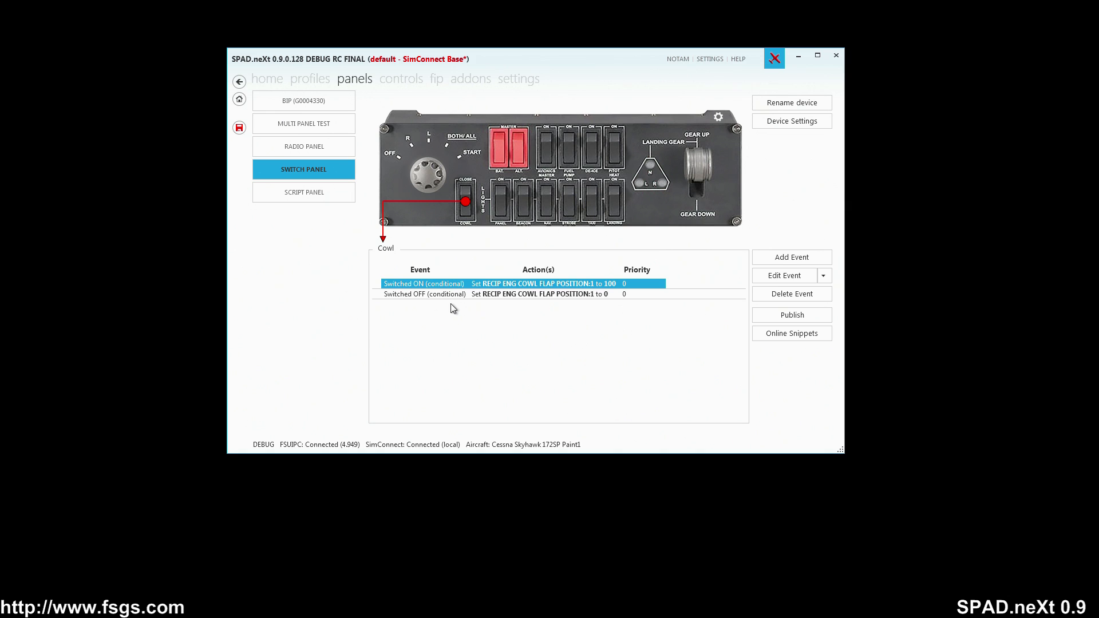
pyautogui.click(309, 193)
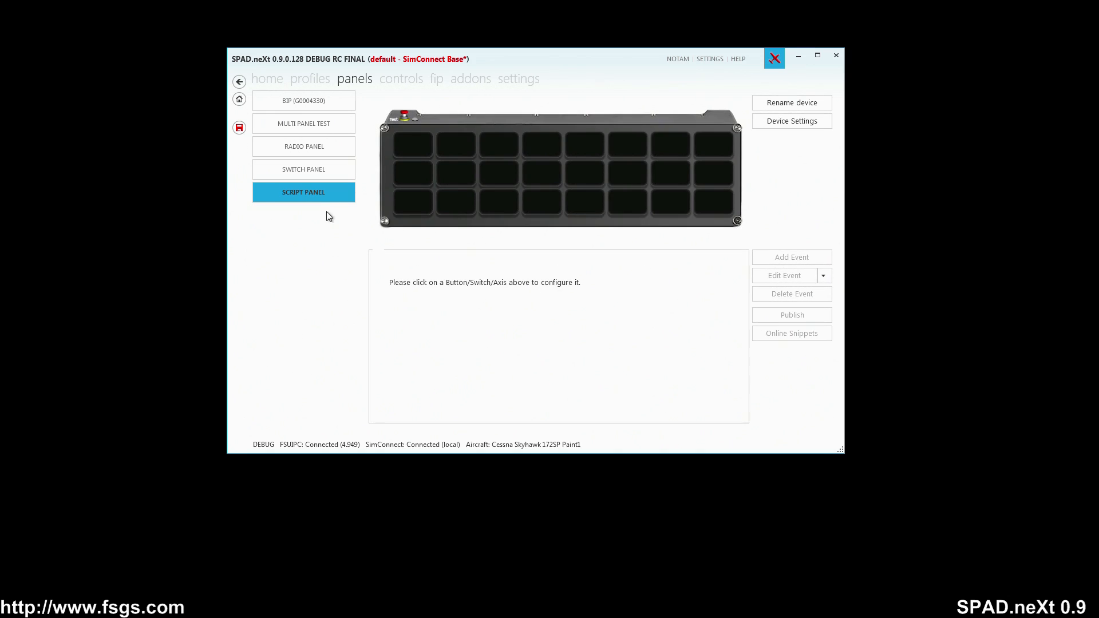